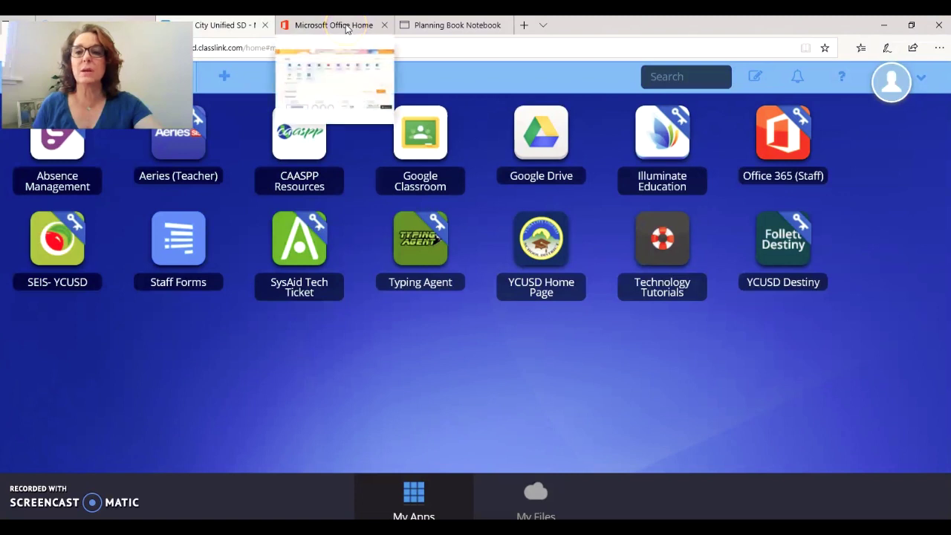
Open the Planning Book Notebook and look over the Holidays to Remember page in the Holidays section.
left_click(347, 28)
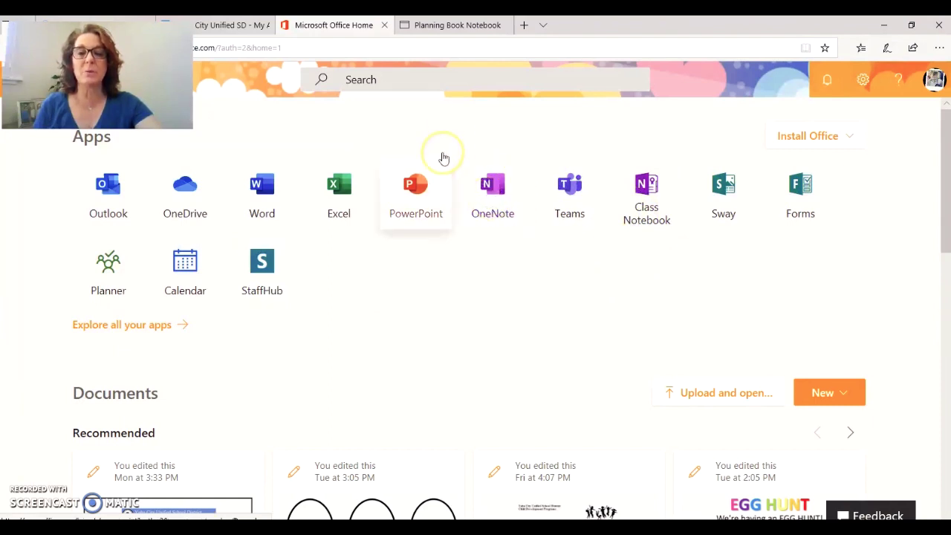
left_click(421, 26)
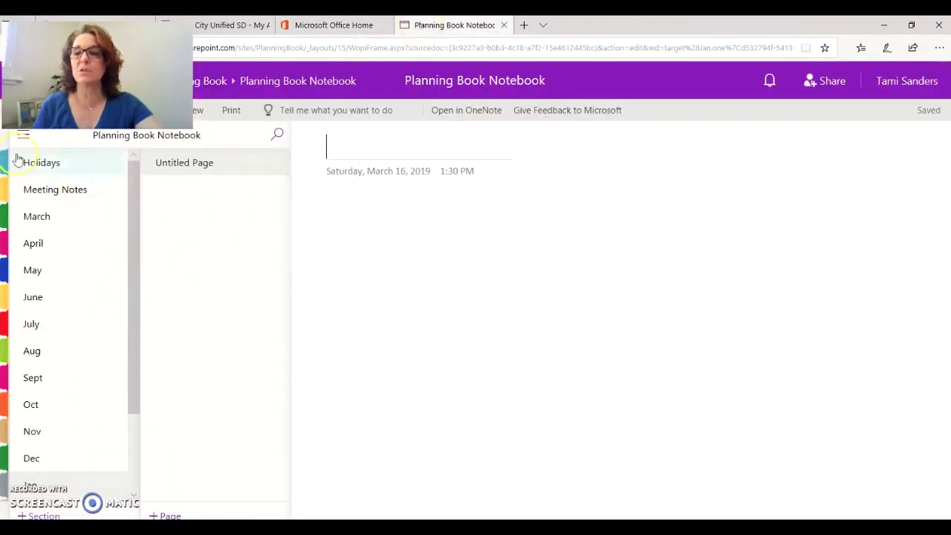
left_click(59, 168)
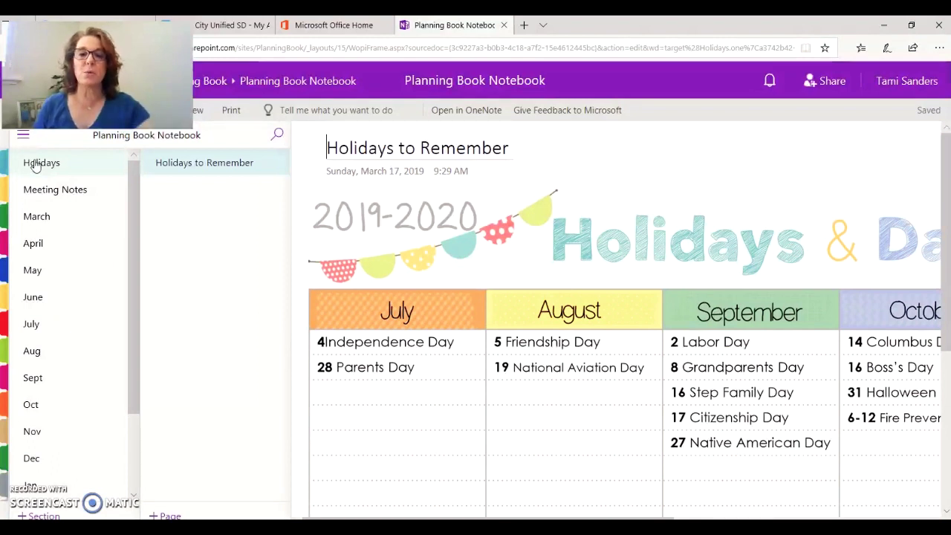
scroll(435, 297, "down", 3)
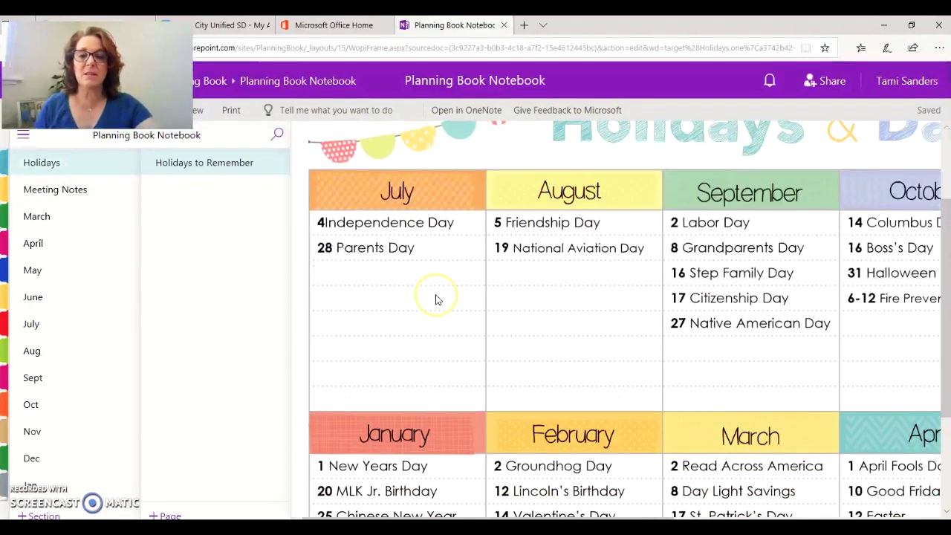
scroll(439, 290, "up", 3)
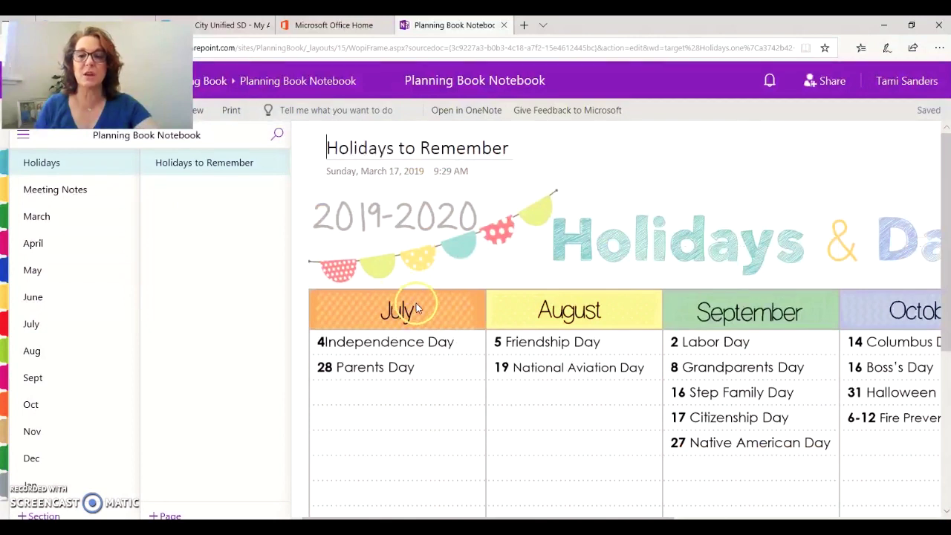
scroll(415, 301, "down", 2)
scroll(422, 334, "right", 2)
scroll(606, 435, "left", 2)
left_click(606, 435)
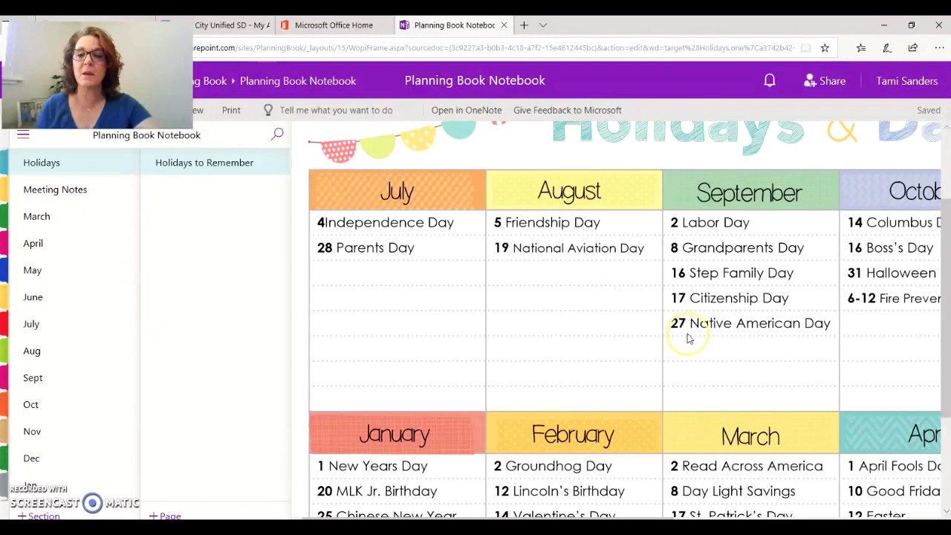
Add the note "Type what you need" below the existing note on the Meeting Notes page.
left_click(50, 192)
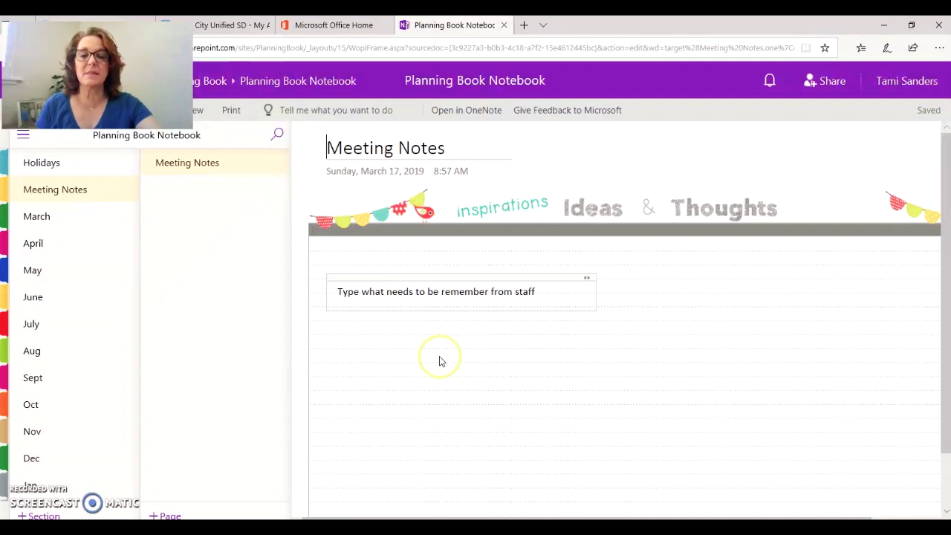
left_click(333, 342)
left_click_drag(357, 266, 355, 353)
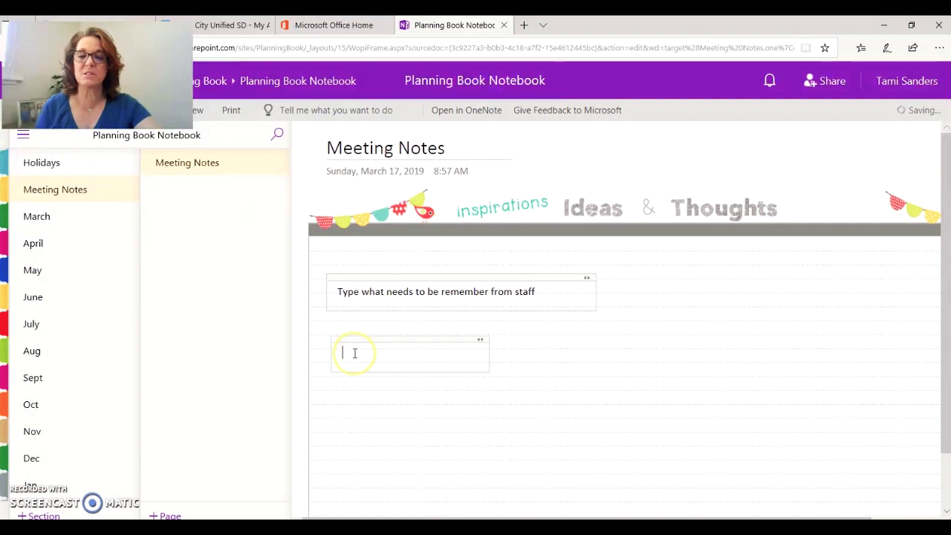
type("Type ")
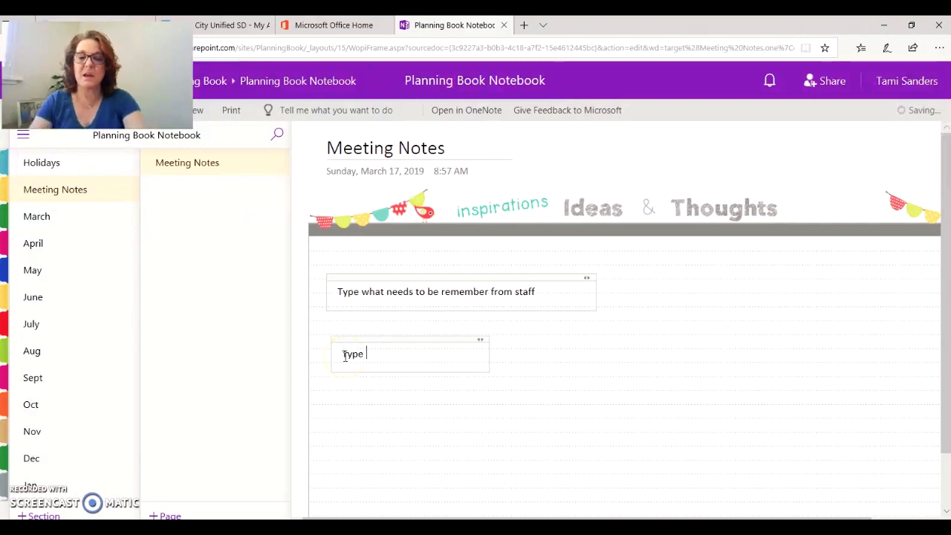
type("what you need")
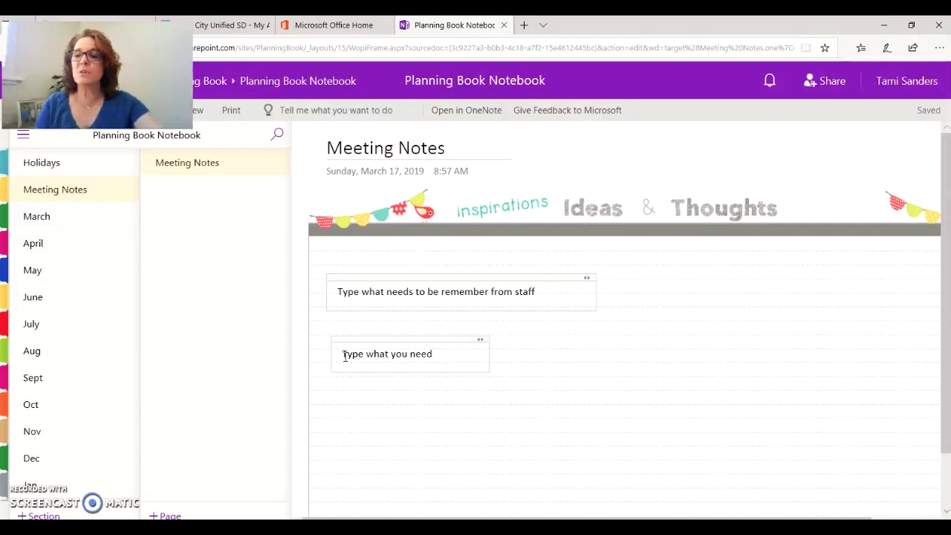
Open the March section and look through the March 2019 monthly calendar's weekly themes and meetings.
left_click(33, 218)
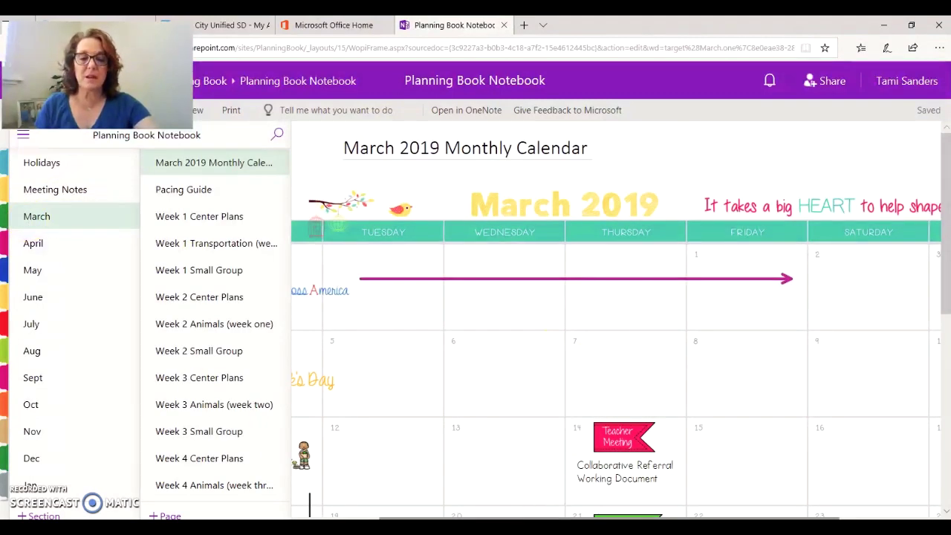
scroll(649, 337, "down", 1)
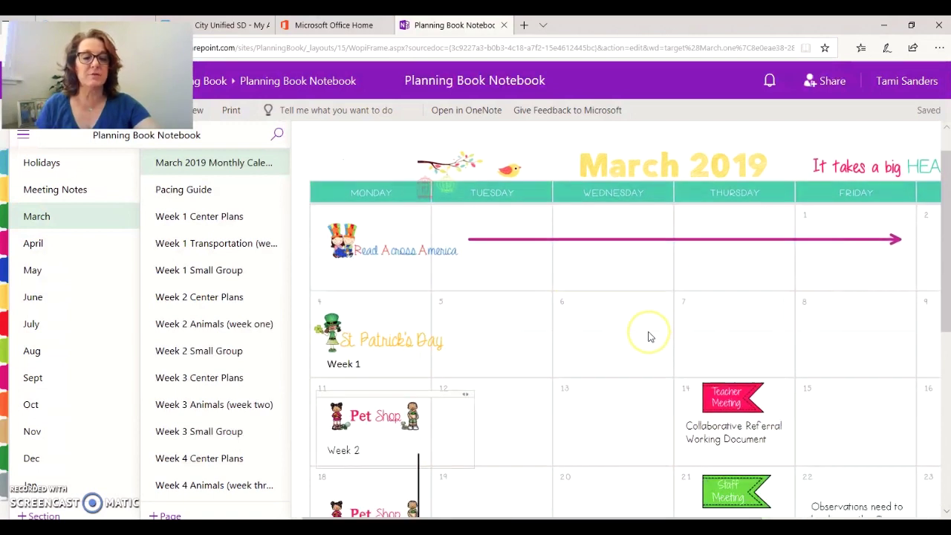
scroll(649, 337, "down", 4)
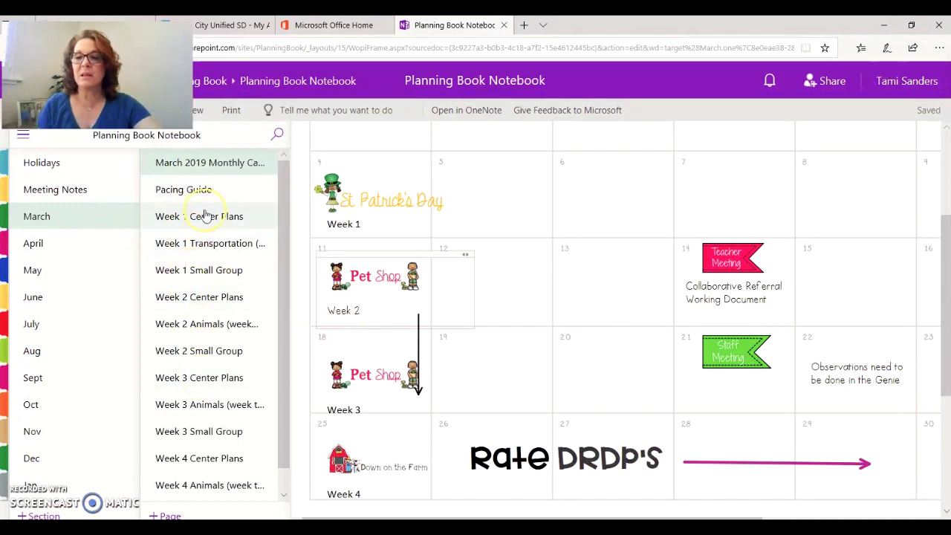
left_click(203, 297)
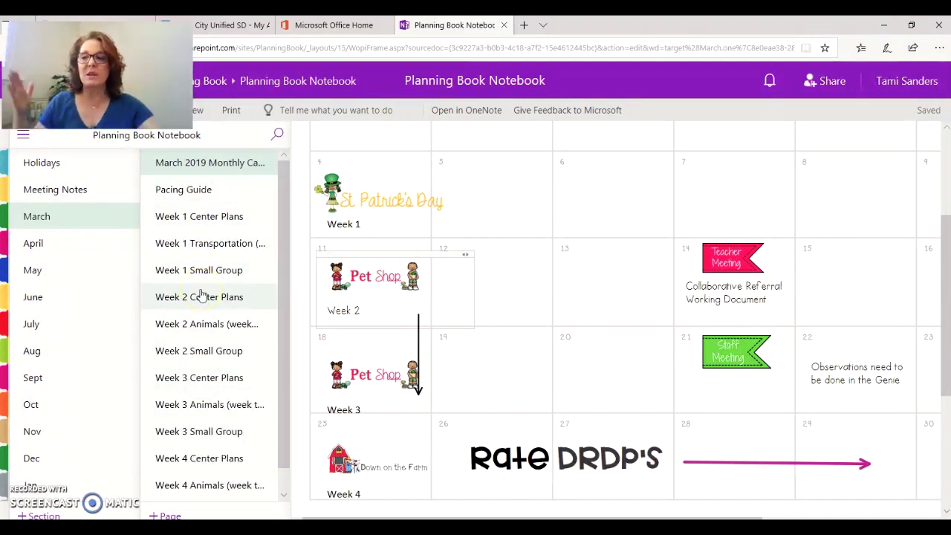
left_click(115, 237)
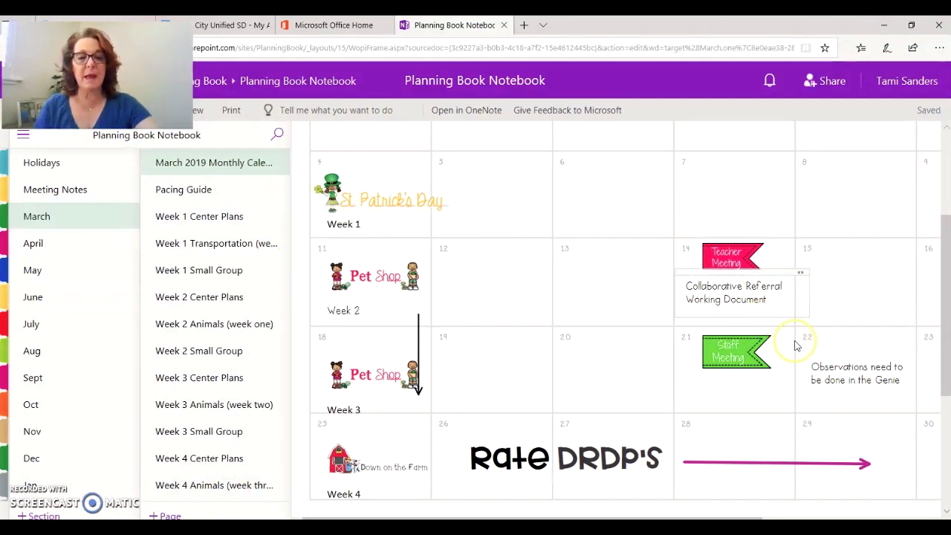
Open the March Pacing Guide page and look through the Unit 6 and Unit 7 weekly plans.
left_click(206, 195)
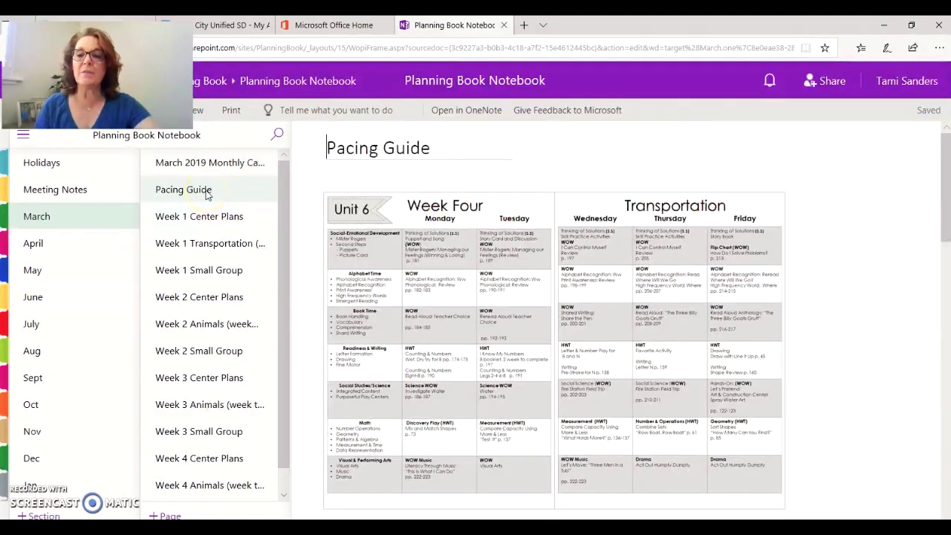
scroll(631, 275, "down", 5)
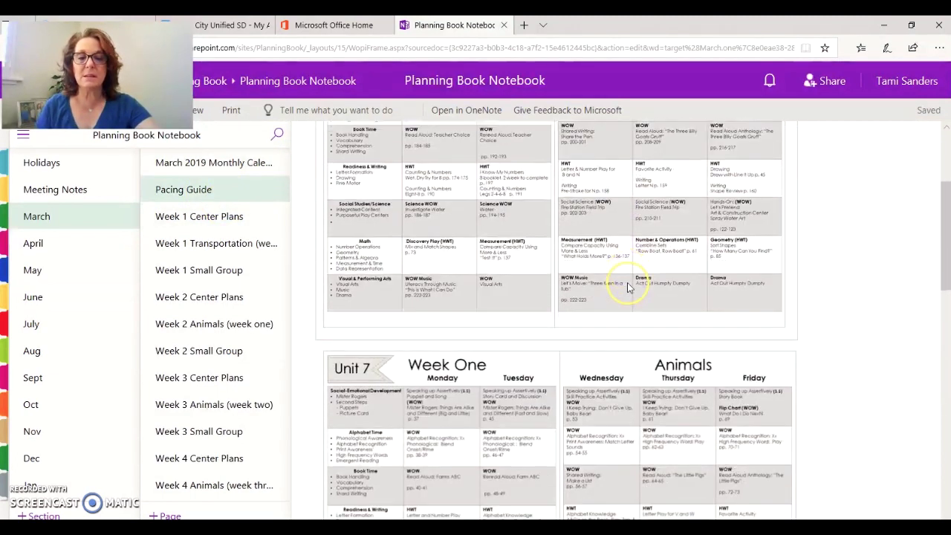
scroll(626, 288, "down", 2)
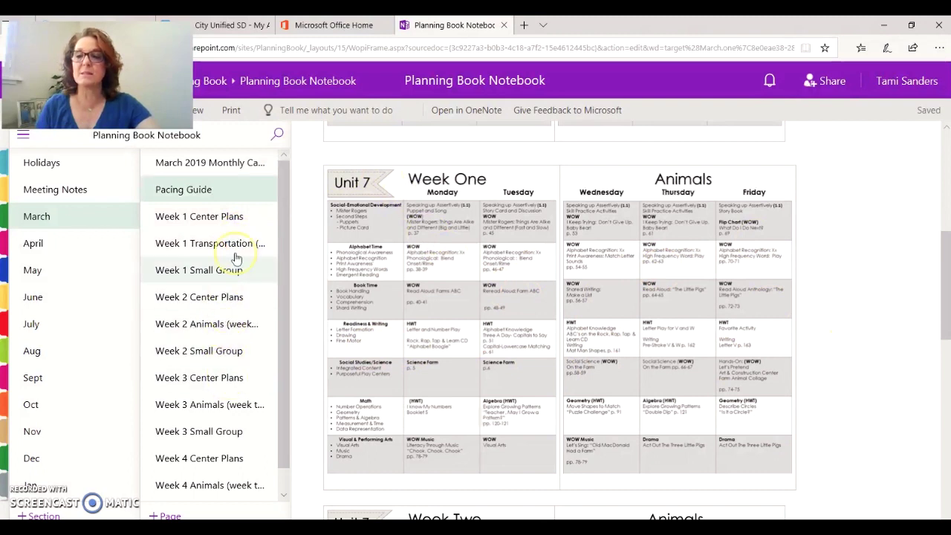
Open the Week 3 Center Plans page, review its centers and start an empty note in the Science Center box.
left_click(233, 379)
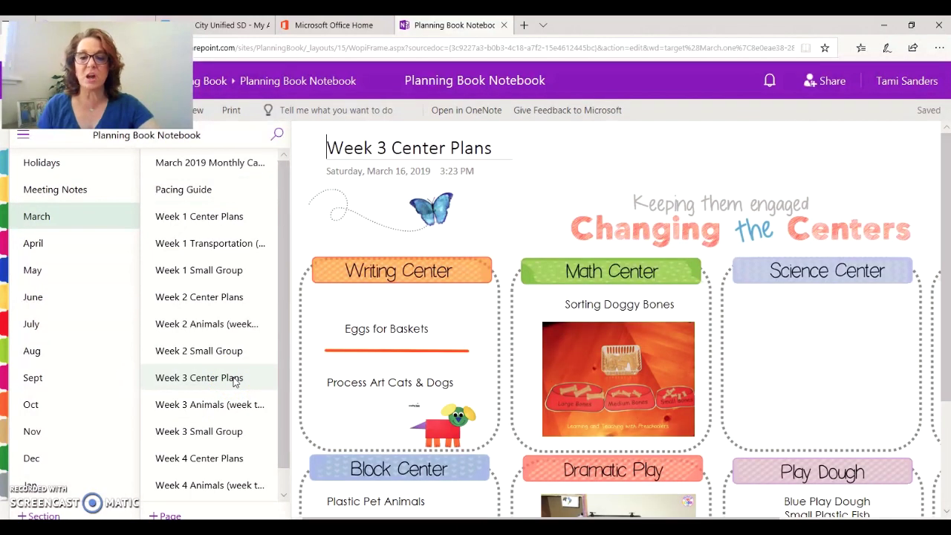
scroll(866, 309, "down", 3)
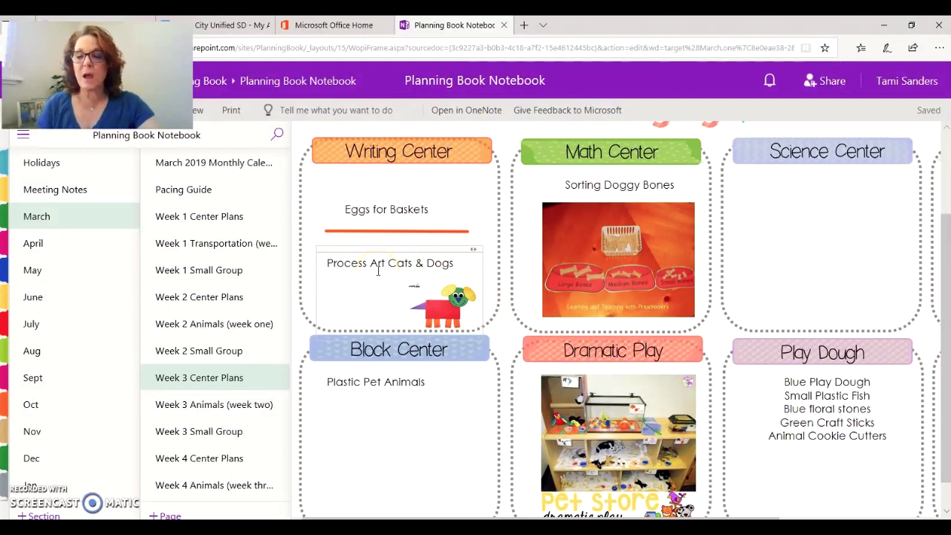
scroll(406, 271, "up", 1)
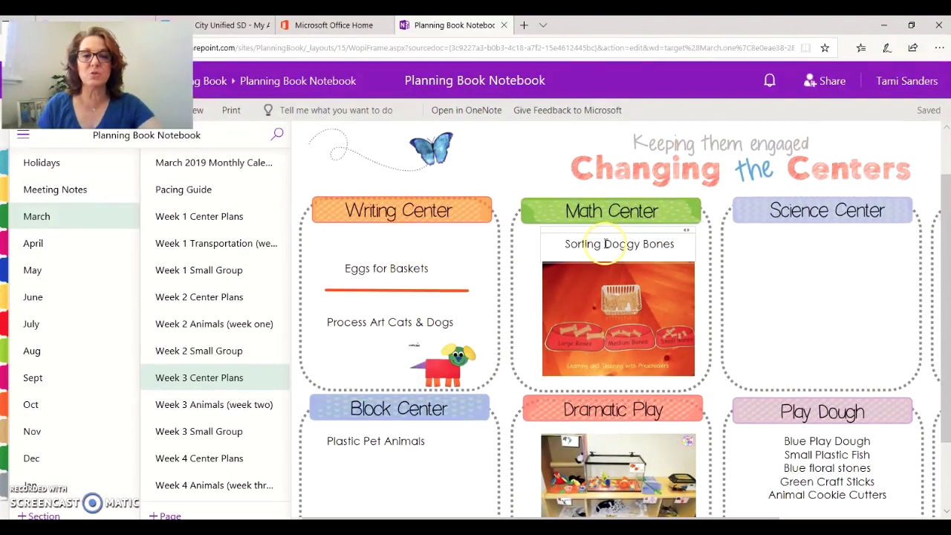
left_click(758, 252)
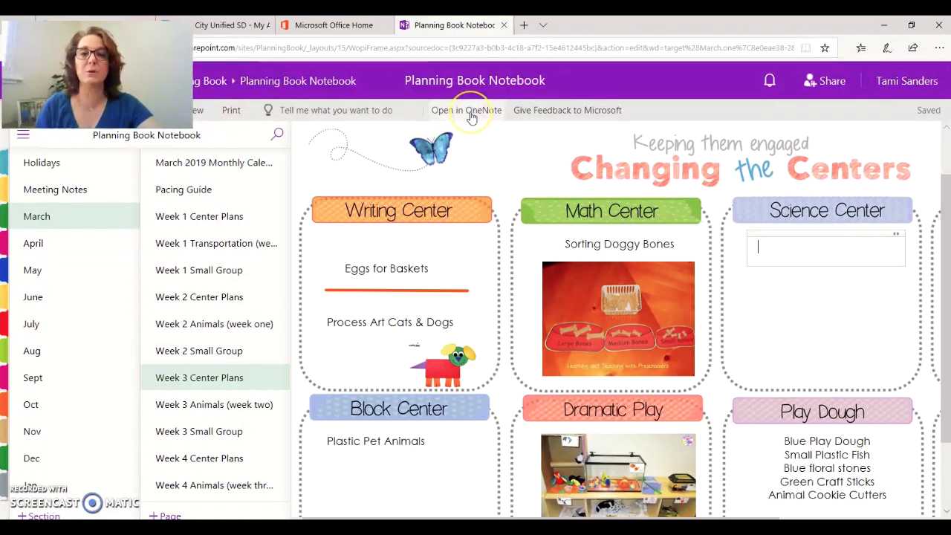
Open the notebook in the OneNote desktop app and maximize its window.
left_click(471, 113)
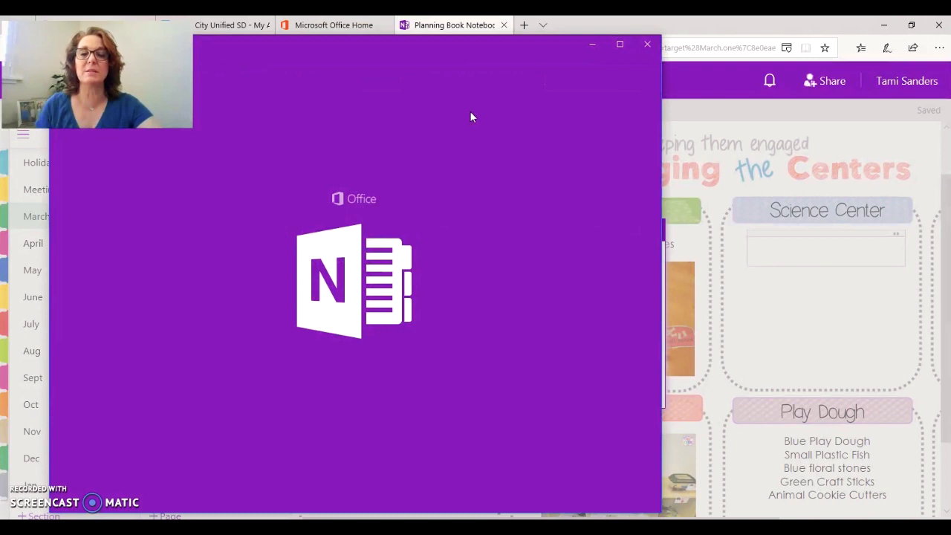
left_click(470, 164)
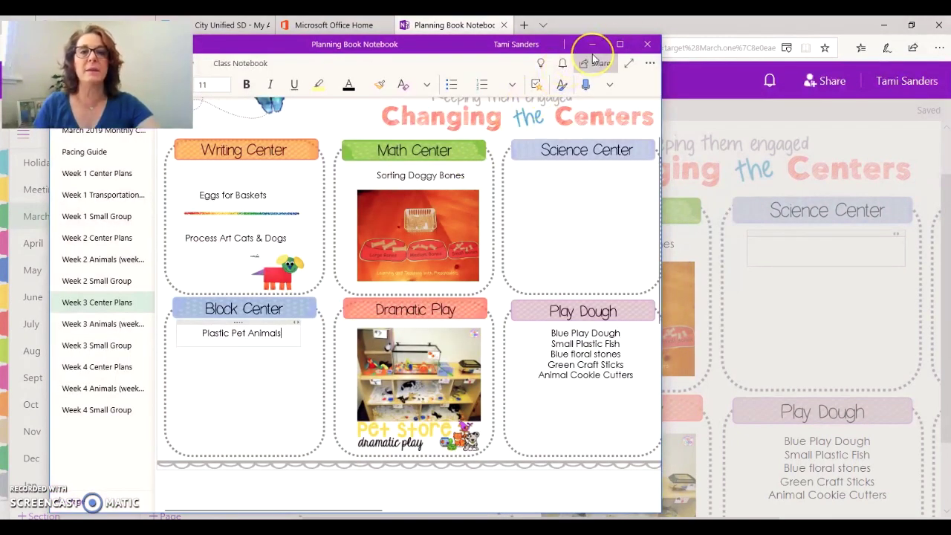
left_click(618, 43)
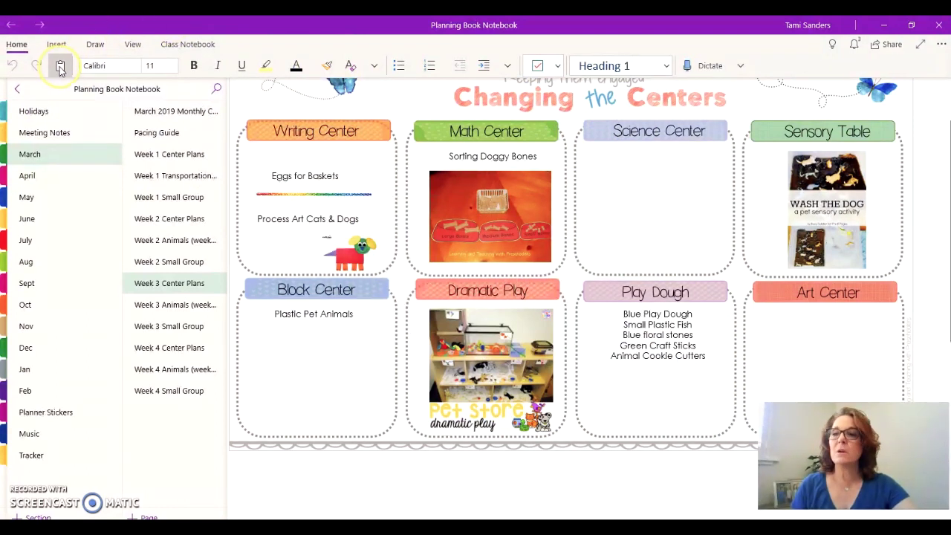
With the insertion point in the Science Center box, search online pictures for "pet science project for preschool".
left_click(57, 45)
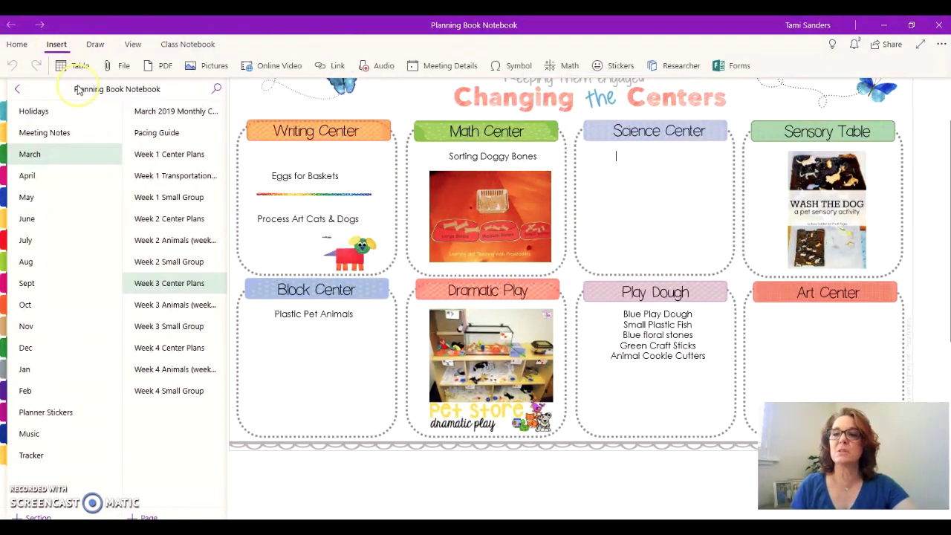
left_click(269, 66)
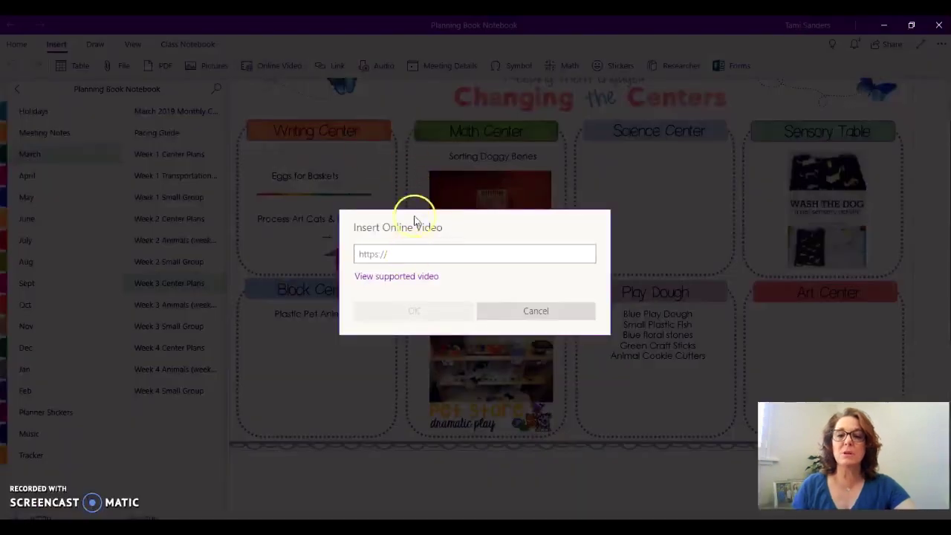
left_click(531, 312)
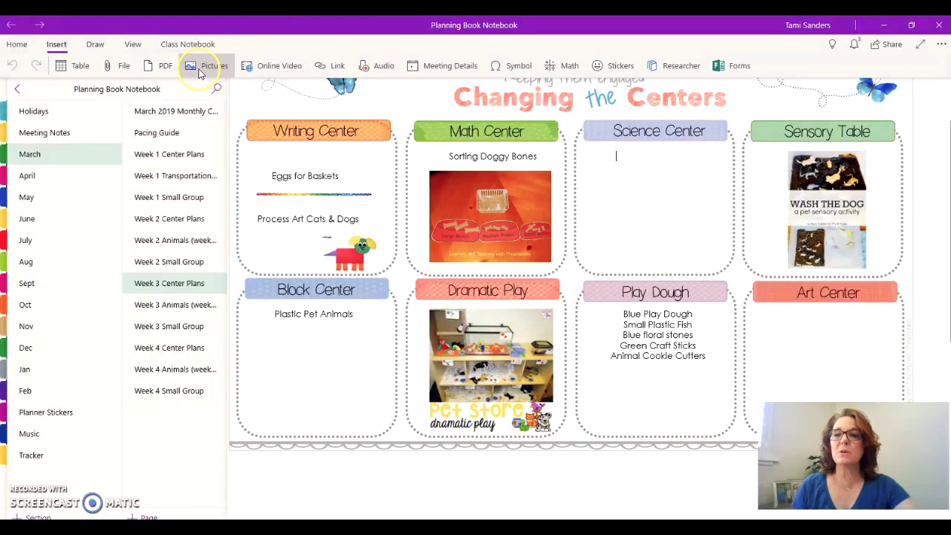
left_click(199, 72)
left_click(222, 138)
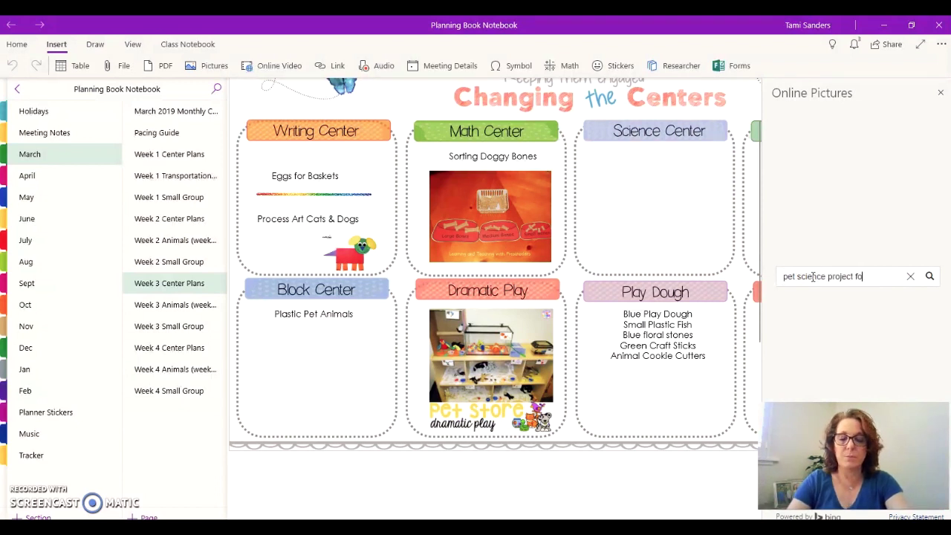
type("ool")
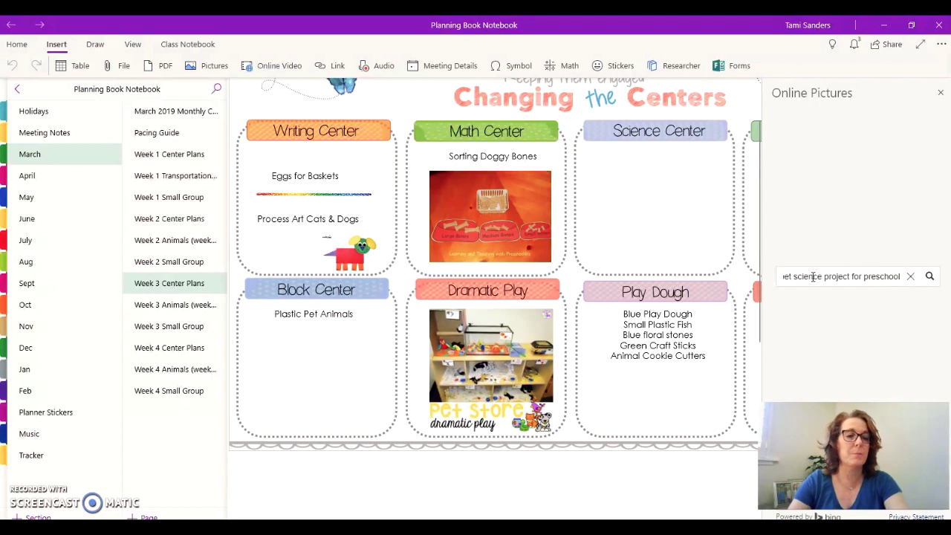
key("Return")
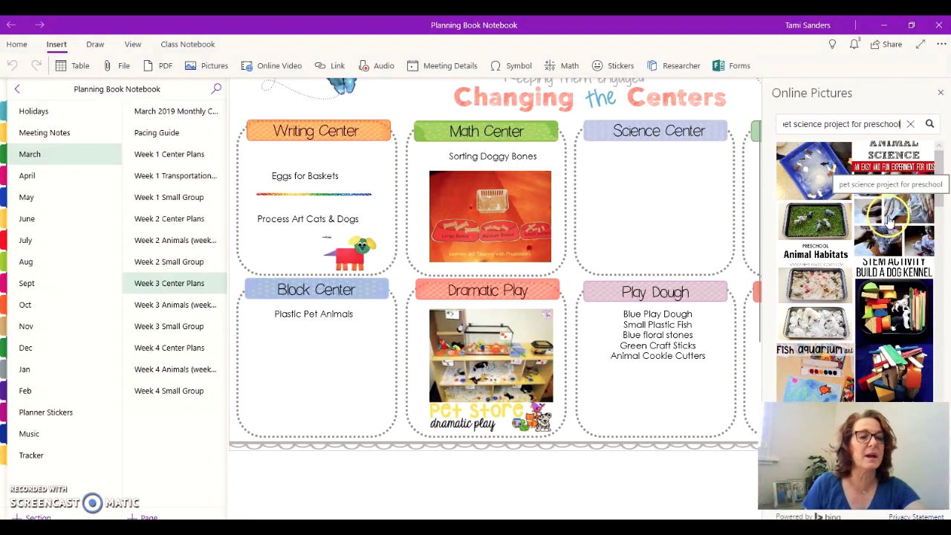
Browse the pet science picture results and insert the "Top 10 Rainbow Science Activities" picture into the Science Center box.
scroll(888, 238, "down", 2)
scroll(881, 261, "down", 1)
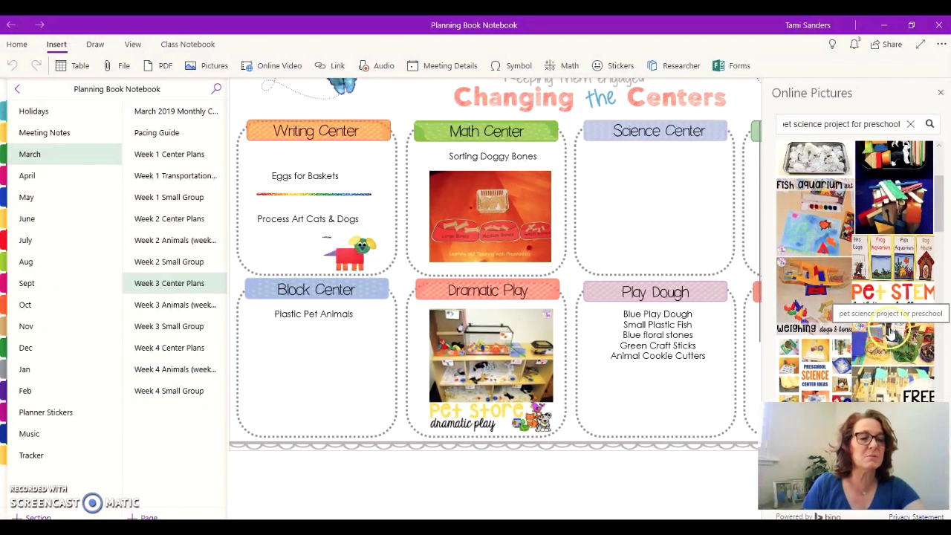
scroll(890, 348, "down", 2)
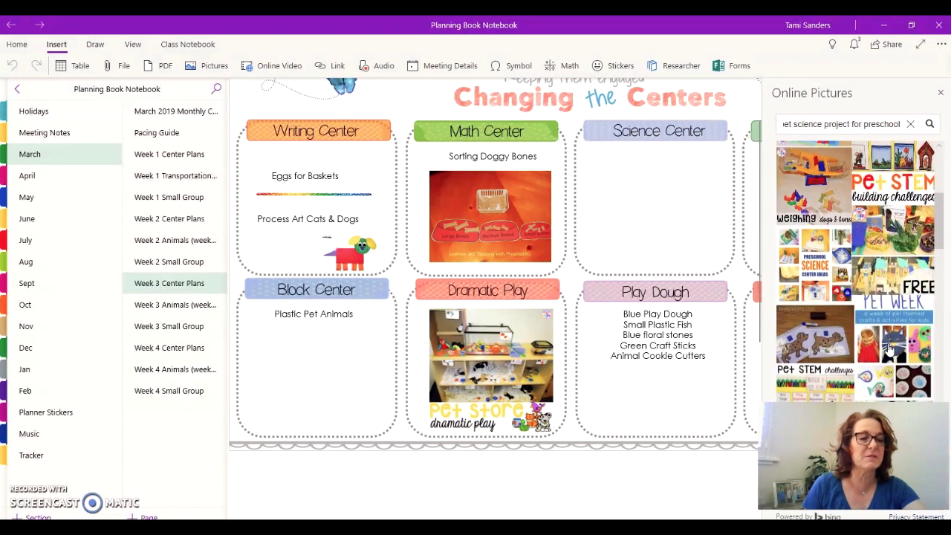
scroll(888, 327, "down", 2)
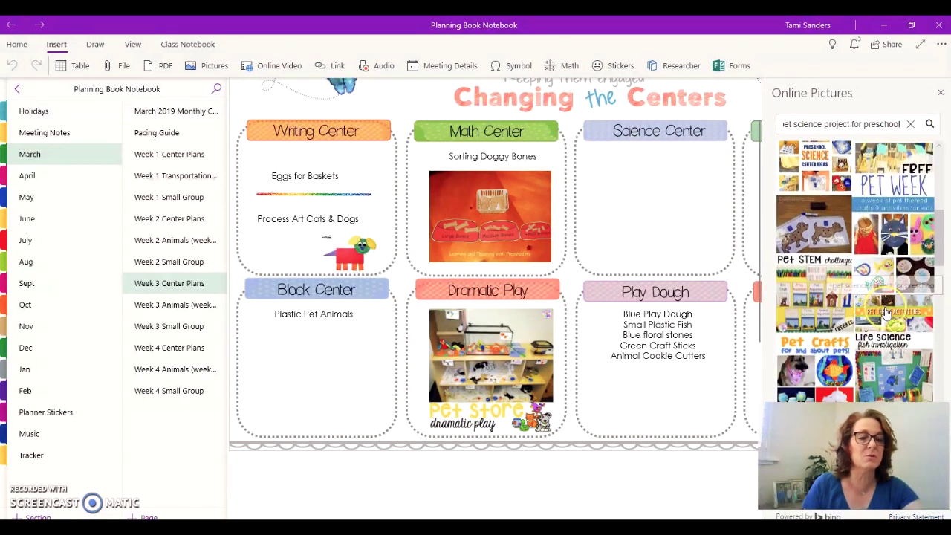
scroll(886, 313, "down", 3)
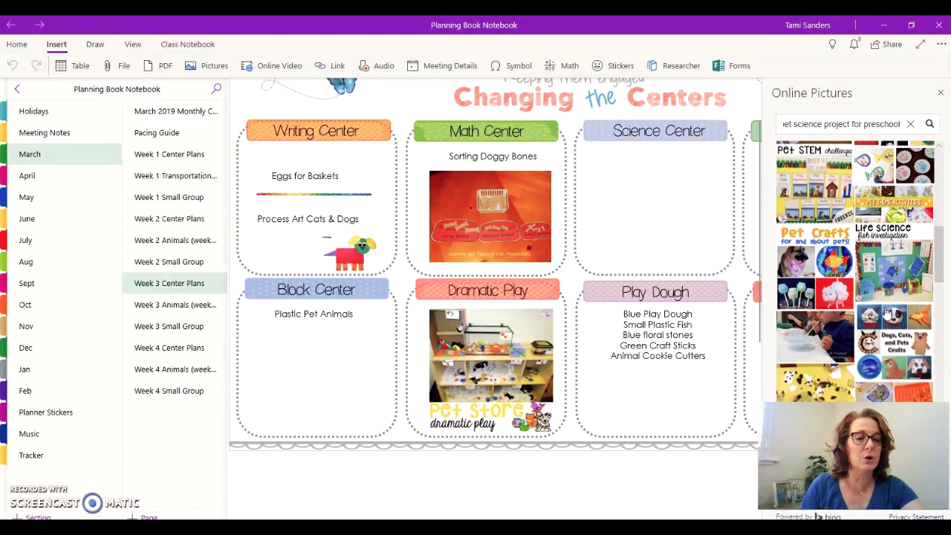
scroll(884, 314, "down", 1)
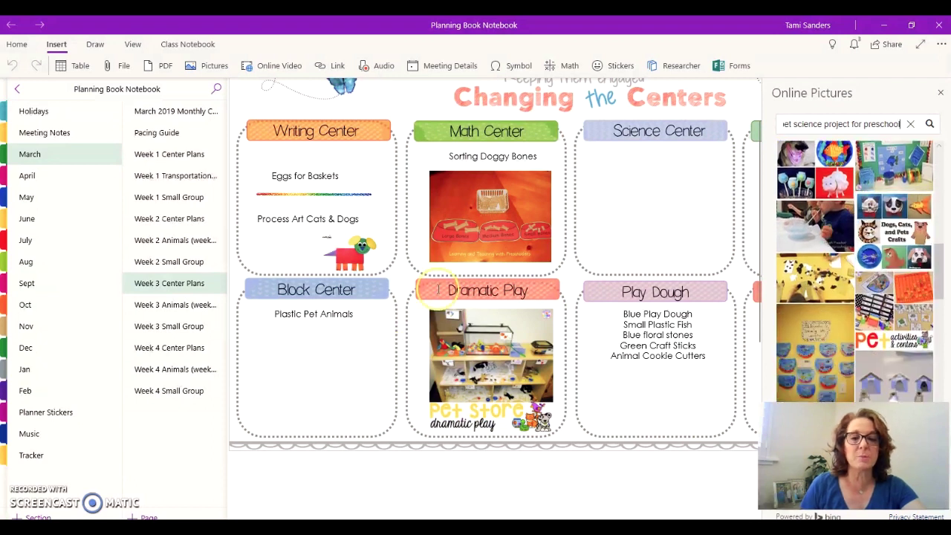
scroll(819, 290, "down", 4)
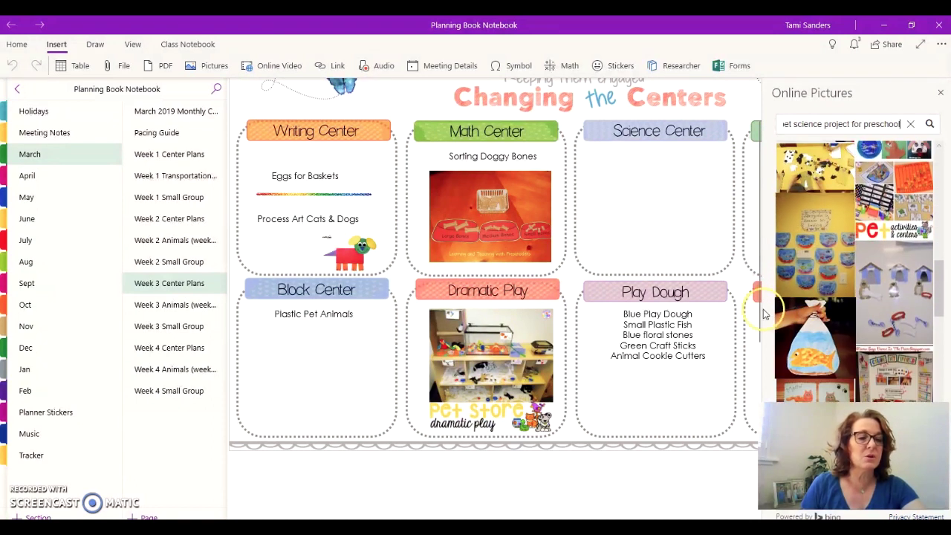
scroll(825, 335, "down", 2)
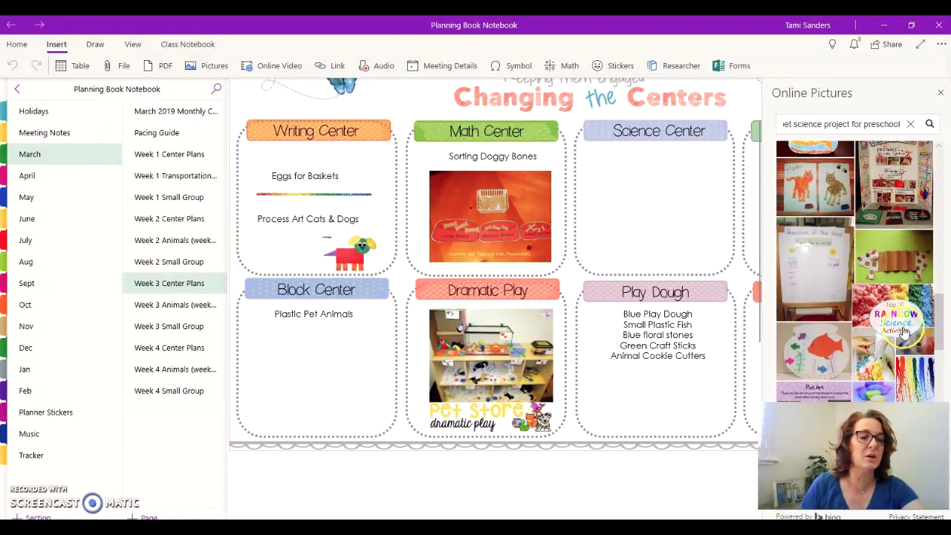
left_click(905, 334)
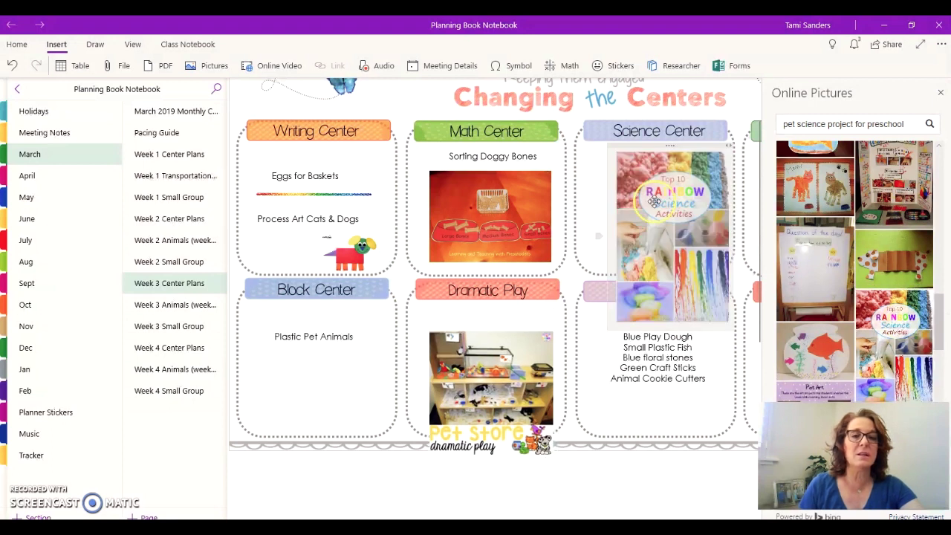
Shrink the rainbow science picture to fit inside the Science Center box and close the online picture search.
left_click(728, 325)
left_click_drag(728, 325, 696, 267)
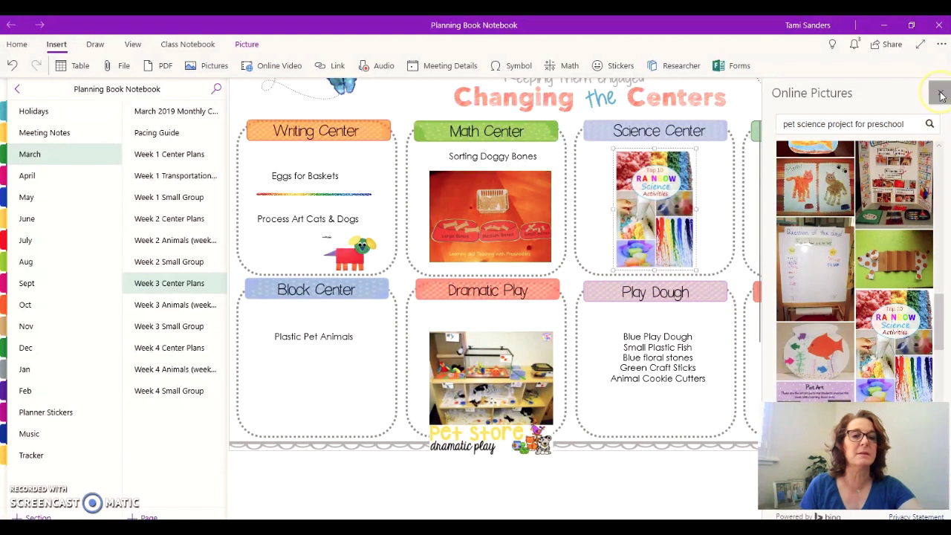
left_click(941, 96)
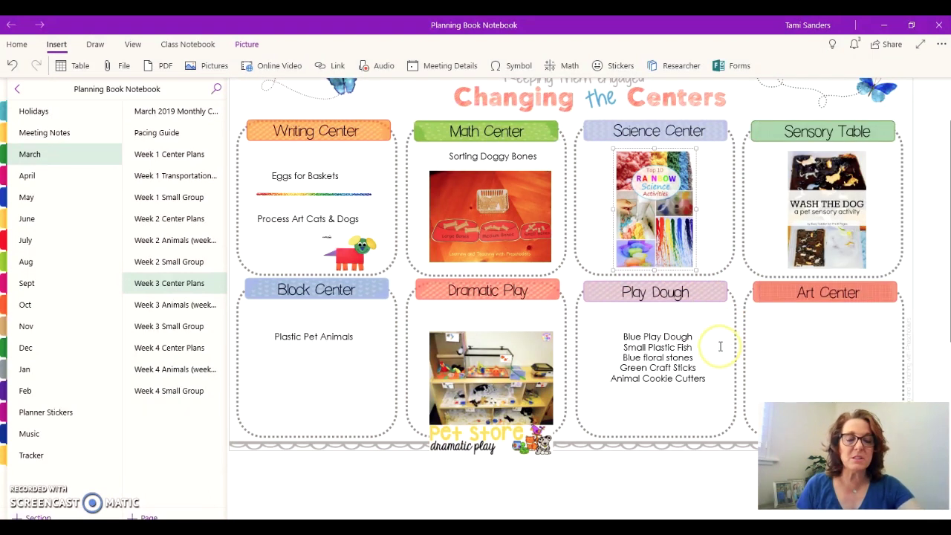
left_click(786, 330)
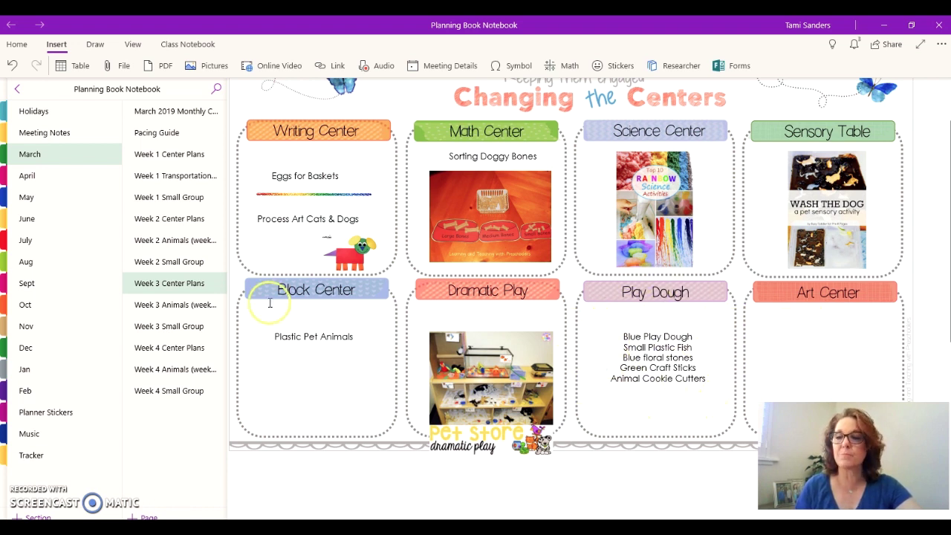
Open the Week 3 Animals page in the March section and look over its Monday to Friday plan and subject headers.
left_click(183, 310)
left_click(438, 423)
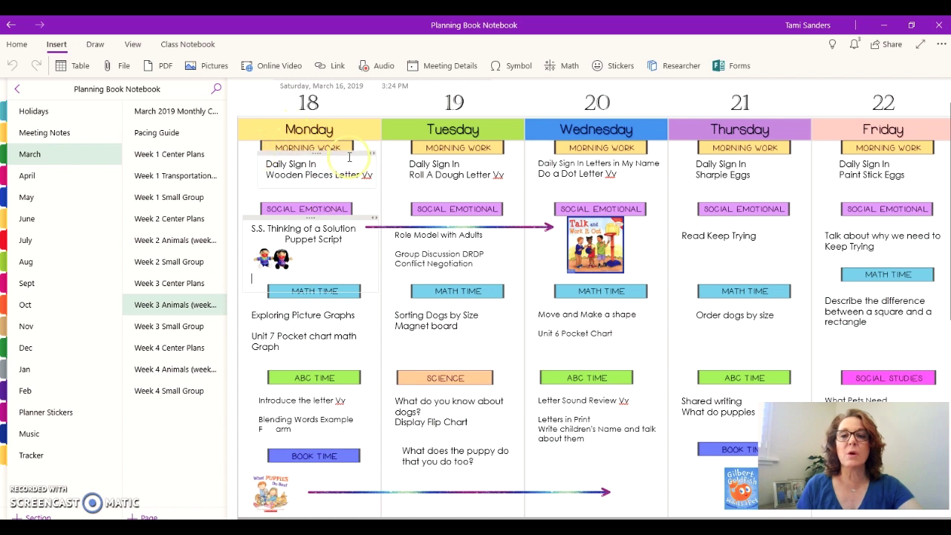
left_click(860, 181)
left_click(270, 144)
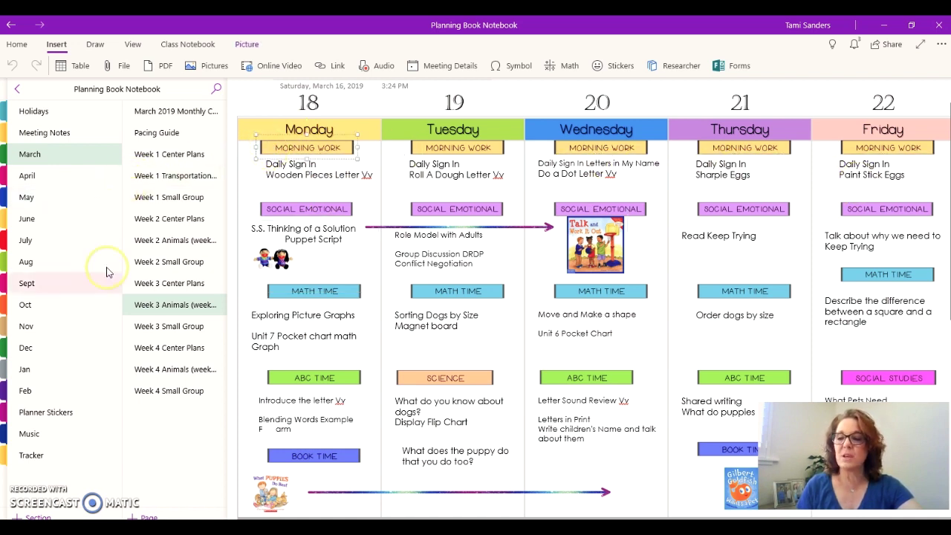
Open the Planner Stickers section and view its Subject Headers page.
left_click(58, 417)
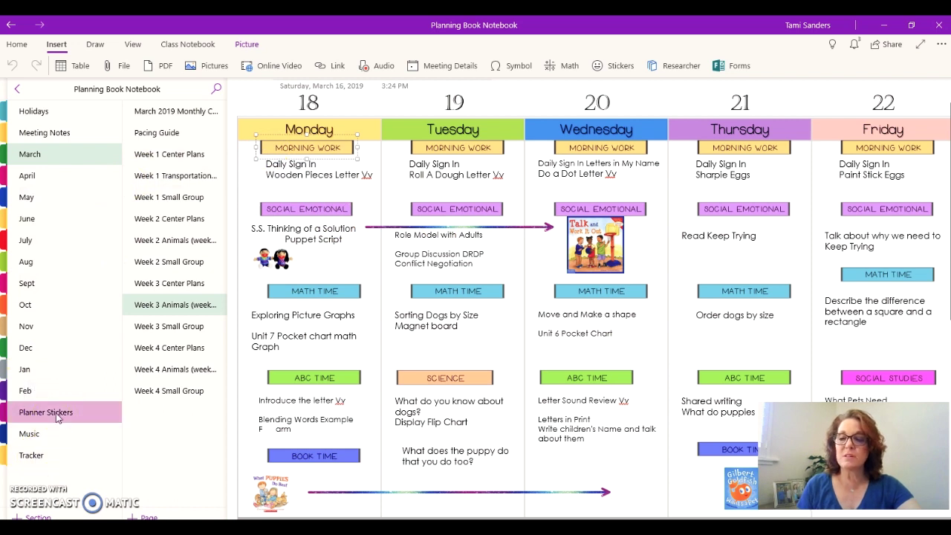
left_click(327, 224)
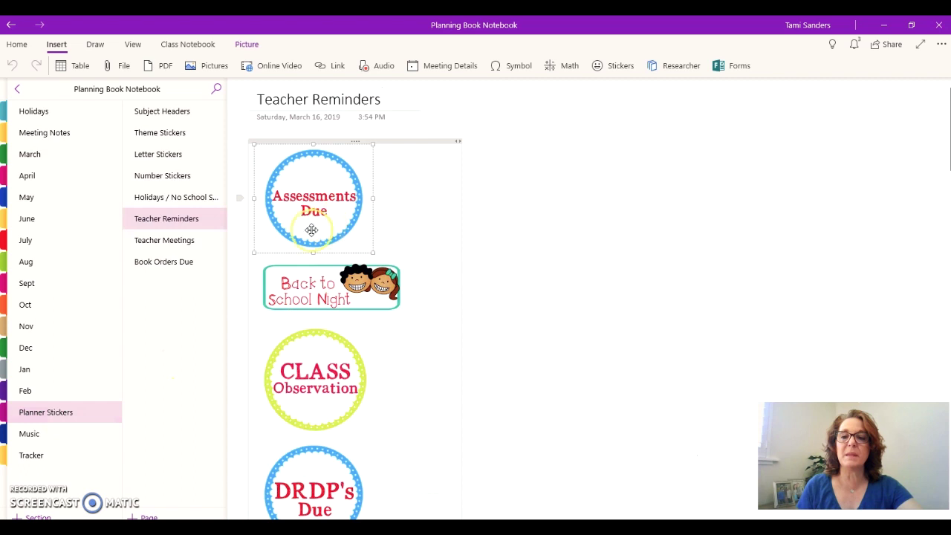
left_click(173, 119)
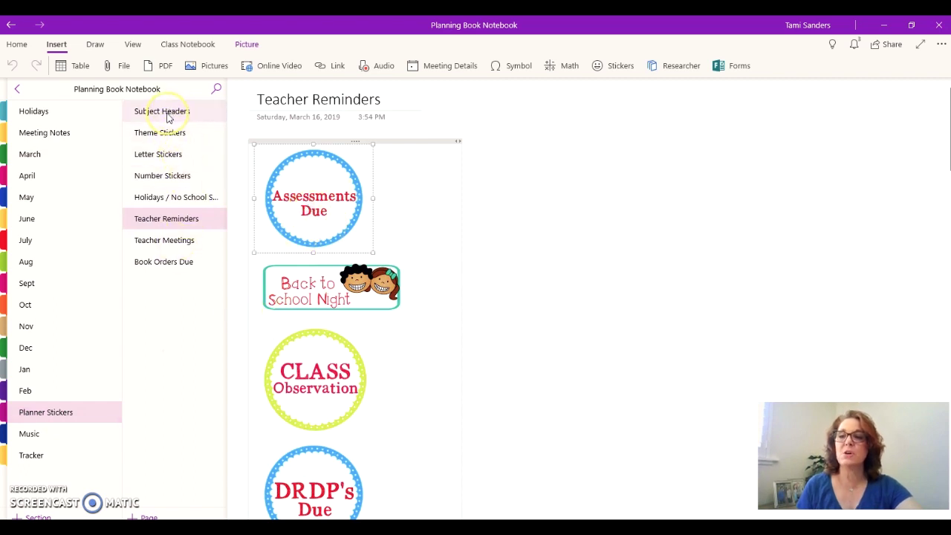
left_click(373, 330)
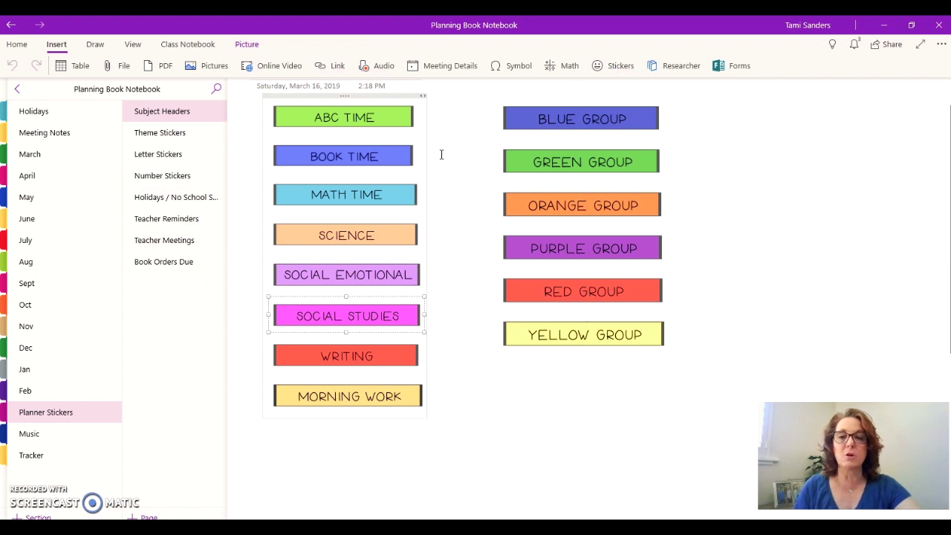
Open the Theme Stickers page and look through its themed stickers, such as Dinosaurs, Hearts and Pumpkin Patch.
left_click(171, 133)
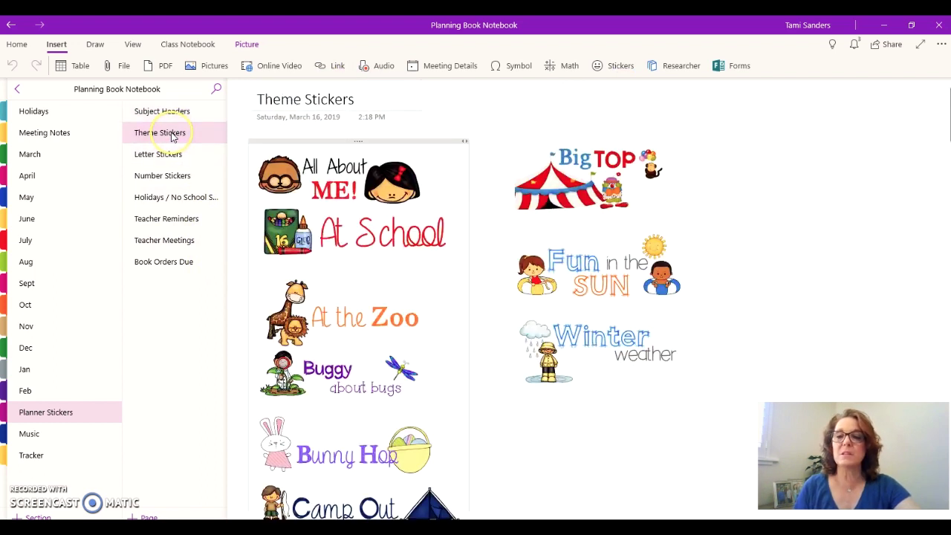
scroll(397, 245, "down", 8)
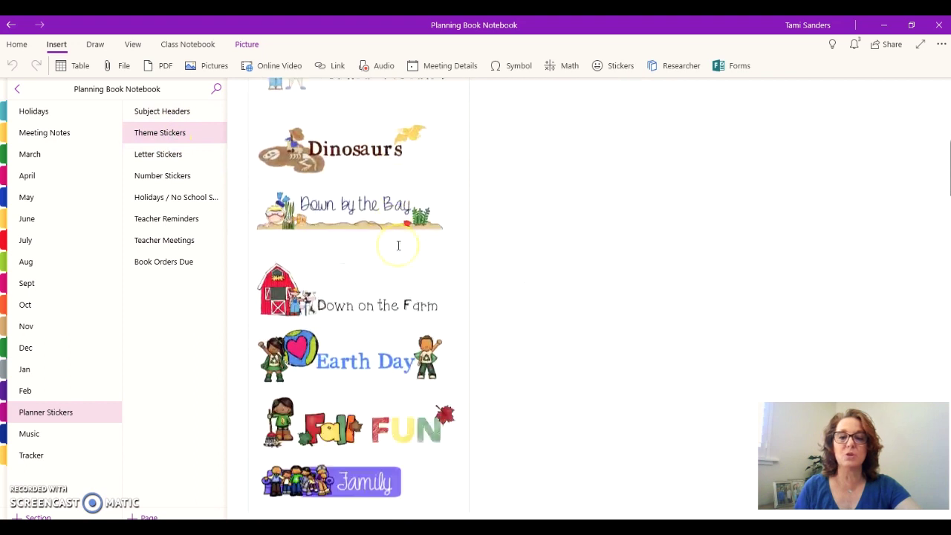
scroll(397, 251, "down", 10)
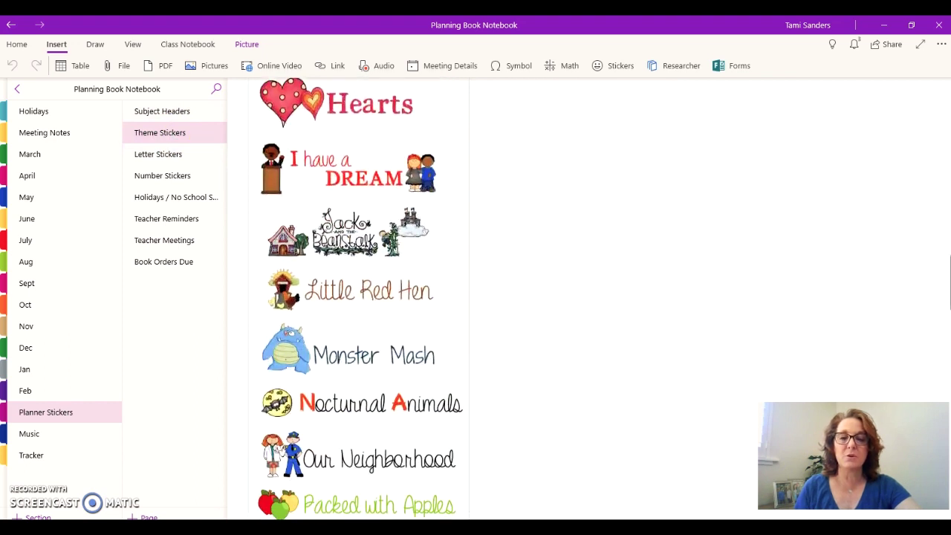
scroll(397, 247, "down", 10)
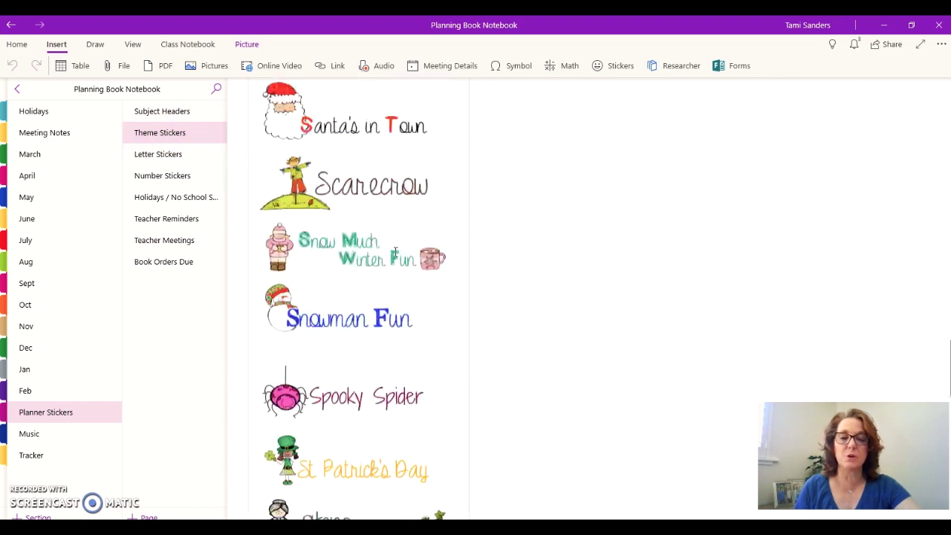
scroll(395, 253, "up", 5)
left_click(386, 223)
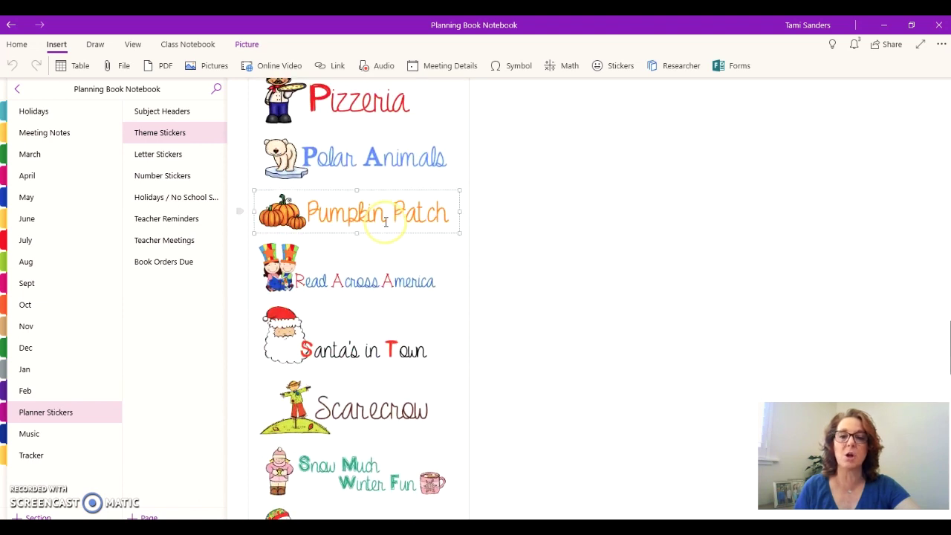
Look through the Letter Stickers page and open the Number Stickers page.
left_click(173, 156)
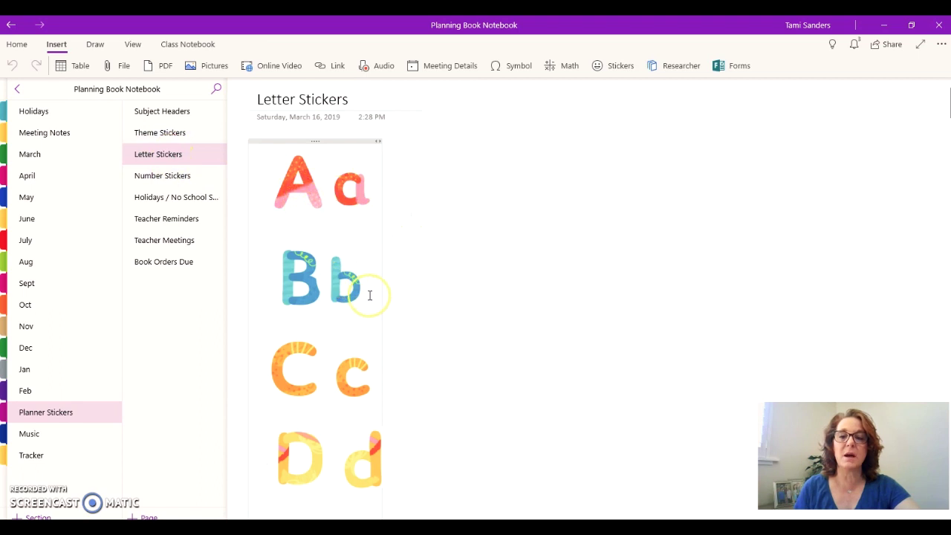
scroll(369, 295, "down", 8)
scroll(371, 290, "up", 8)
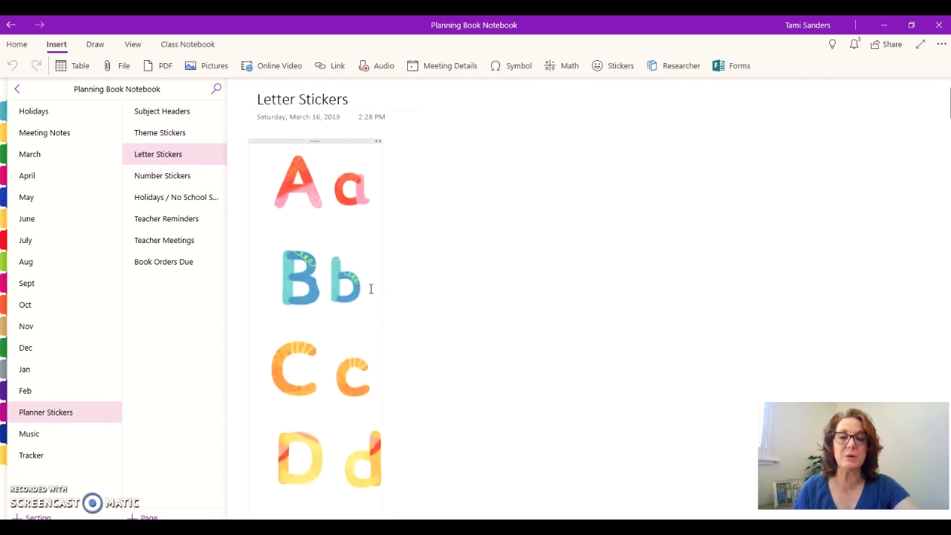
left_click(162, 177)
Open the Holidays / No School Stickers page and look through its holiday and no-school stickers.
left_click(170, 197)
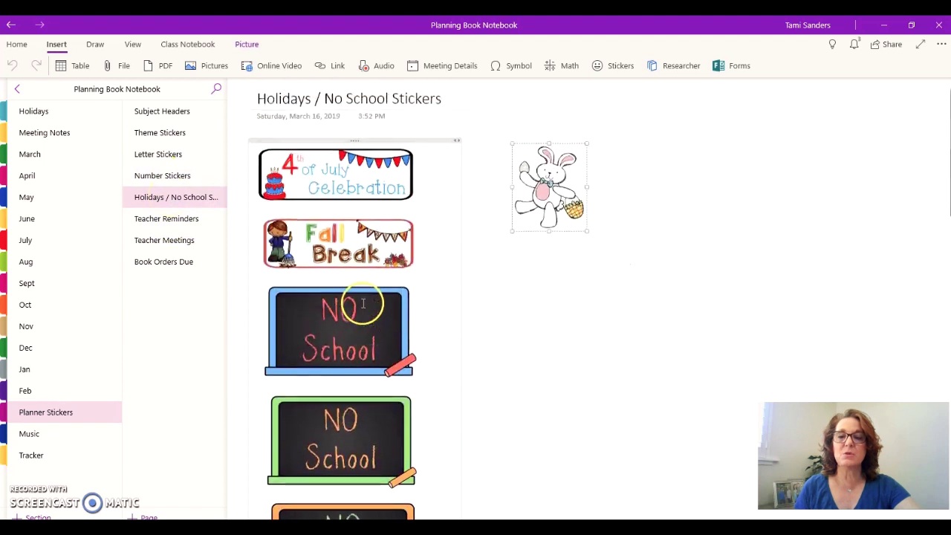
scroll(349, 281, "down", 4)
scroll(308, 270, "down", 5)
scroll(312, 268, "up", 3)
Open the Teacher Reminders page and review its stickers down to the Valentine's Celebration one.
left_click(170, 223)
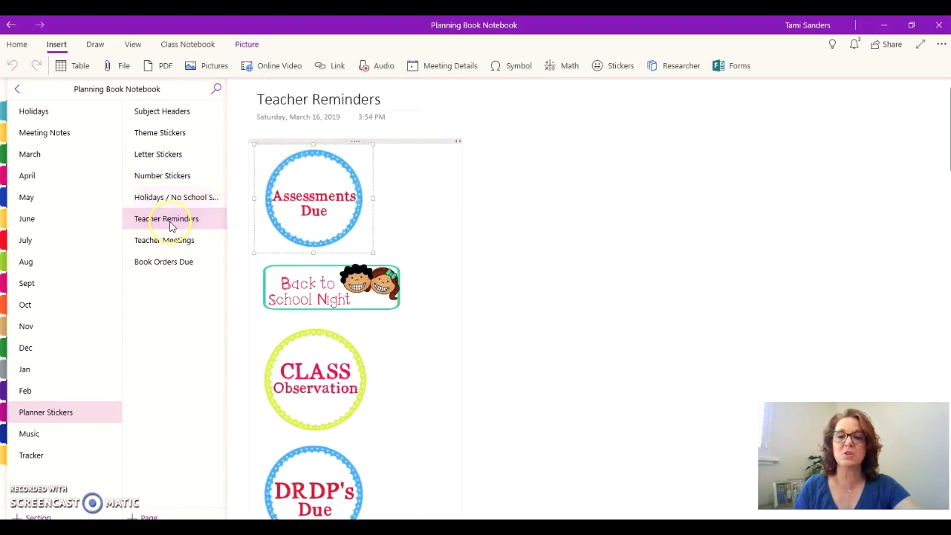
scroll(342, 239, "down", 5)
scroll(341, 247, "down", 10)
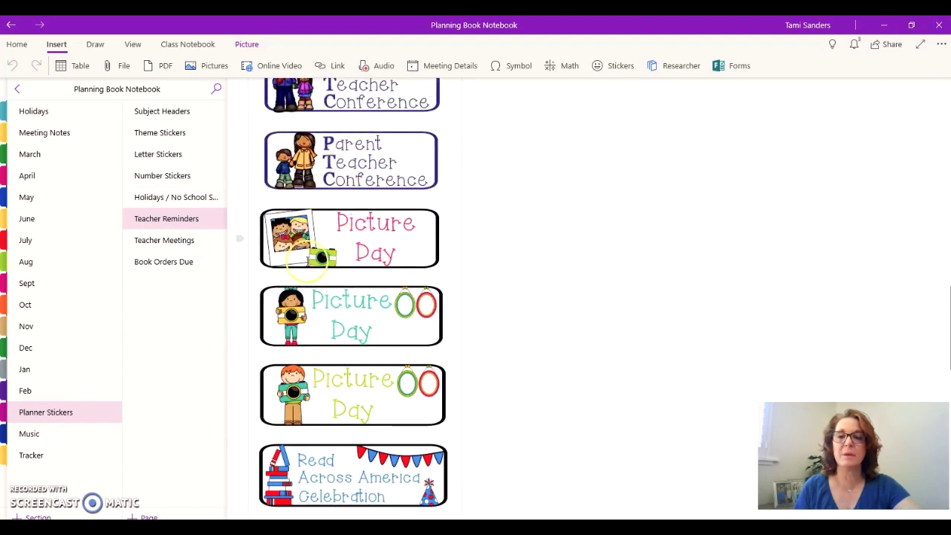
scroll(368, 252, "down", 9)
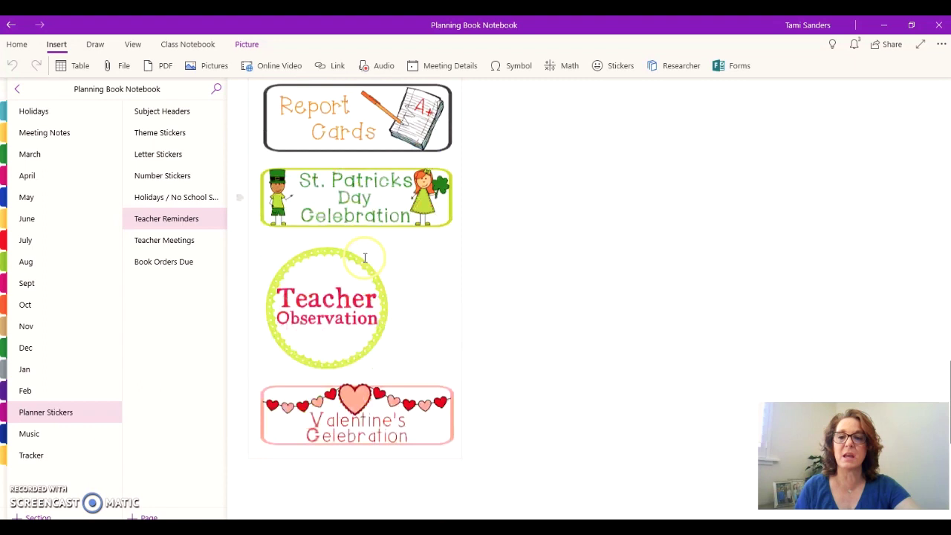
scroll(272, 192, "up", 2)
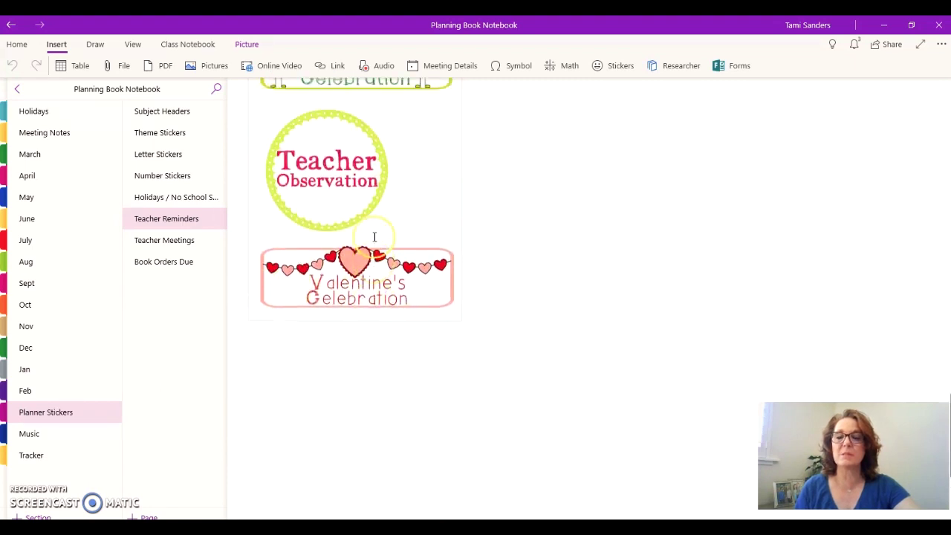
Review the meeting flags on the Teacher Meetings page and the flags on the Book Orders Due page.
left_click(175, 244)
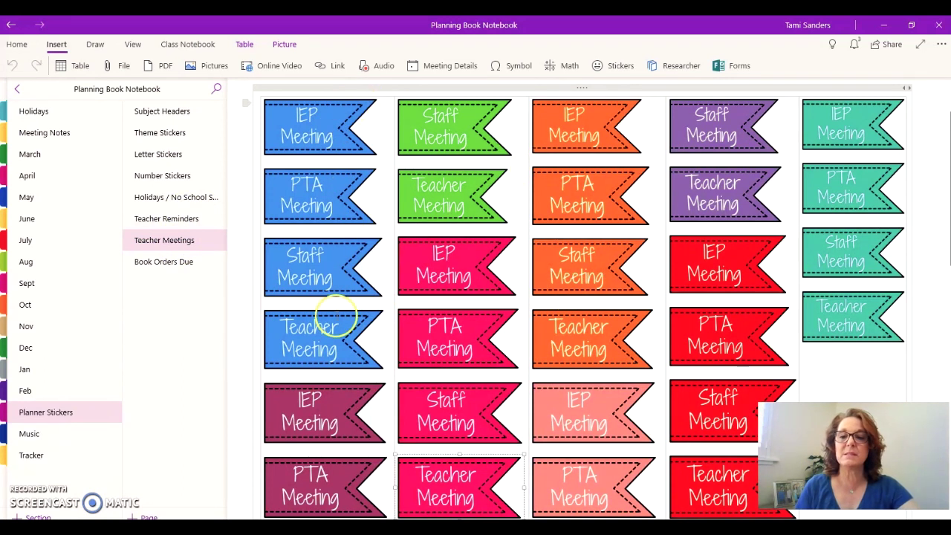
scroll(716, 318, "down", 5)
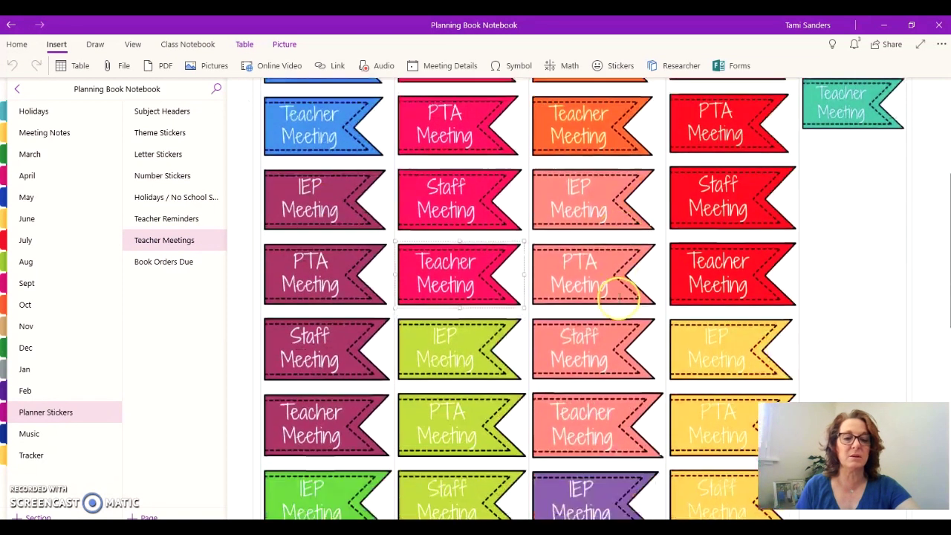
scroll(616, 298, "down", 4)
scroll(615, 297, "up", 6)
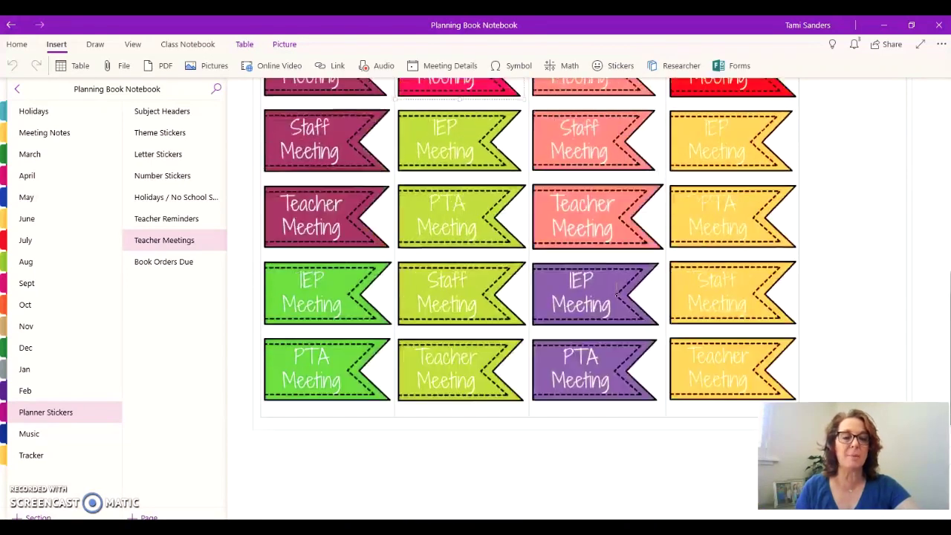
scroll(613, 297, "up", 4)
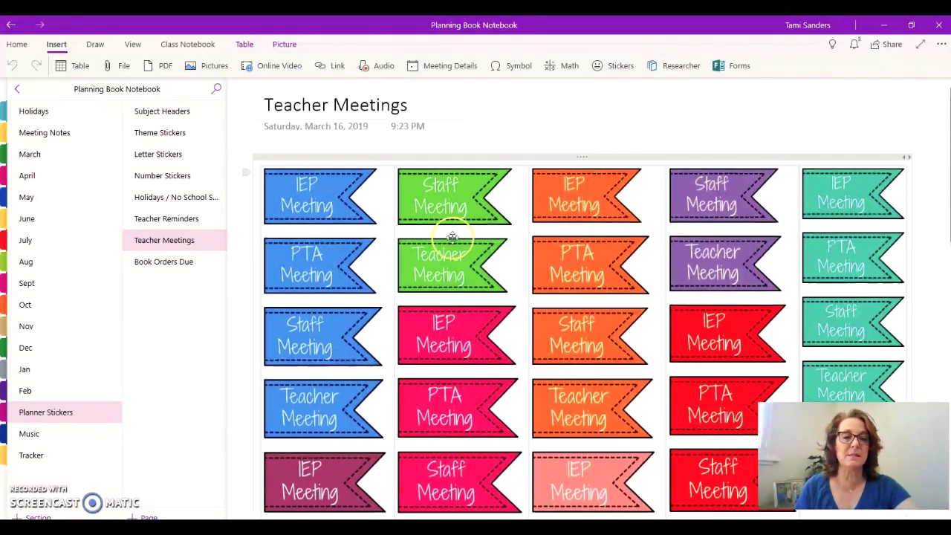
left_click(158, 264)
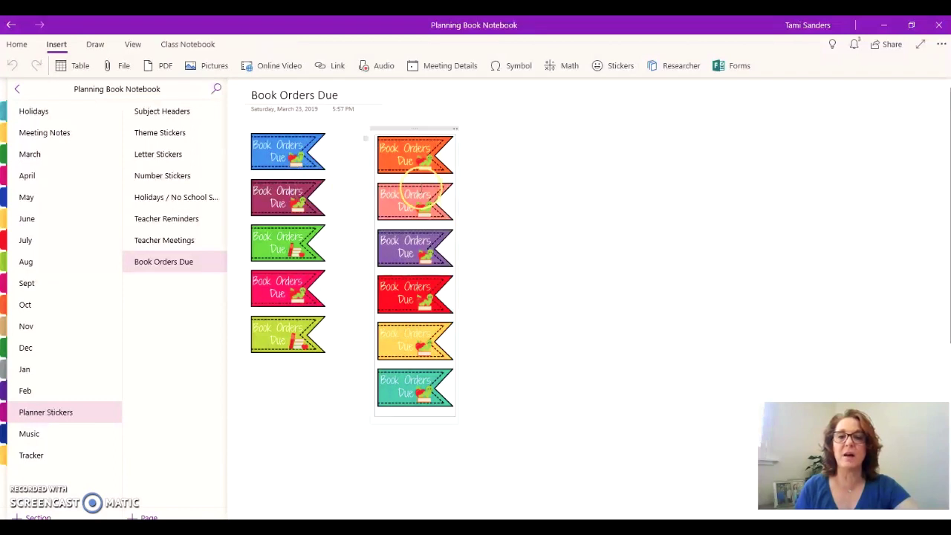
left_click(538, 171)
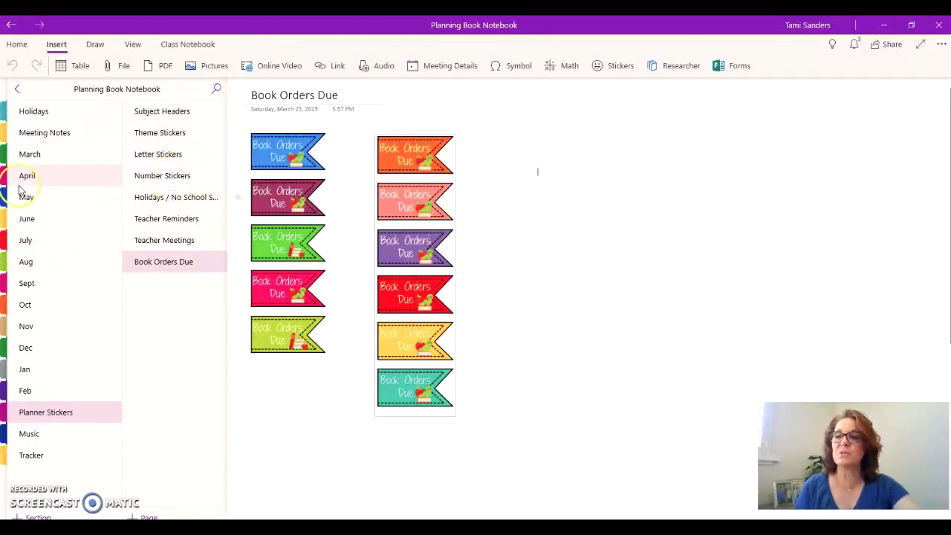
Open the March section and review the Week 3 Animals lesson plan from the morning work to the book time rows.
left_click(29, 154)
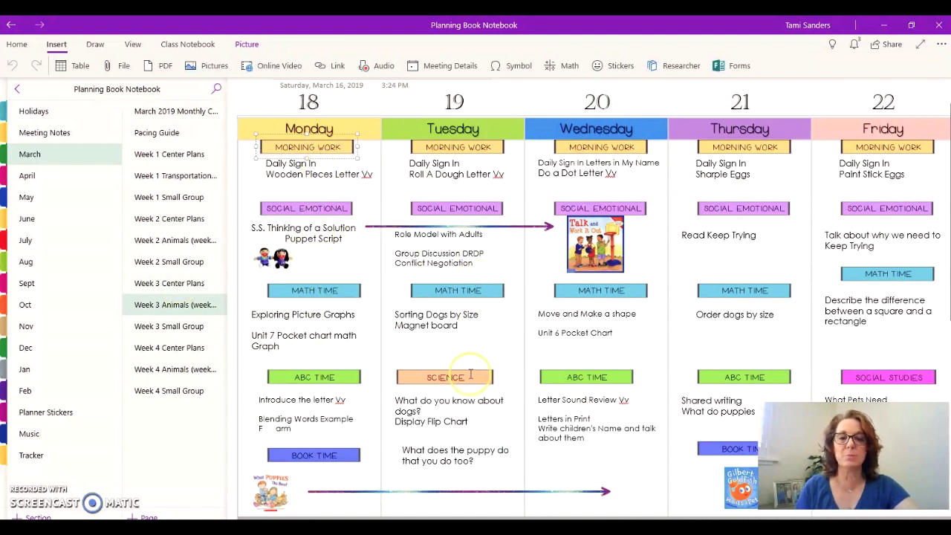
scroll(387, 400, "down", 2)
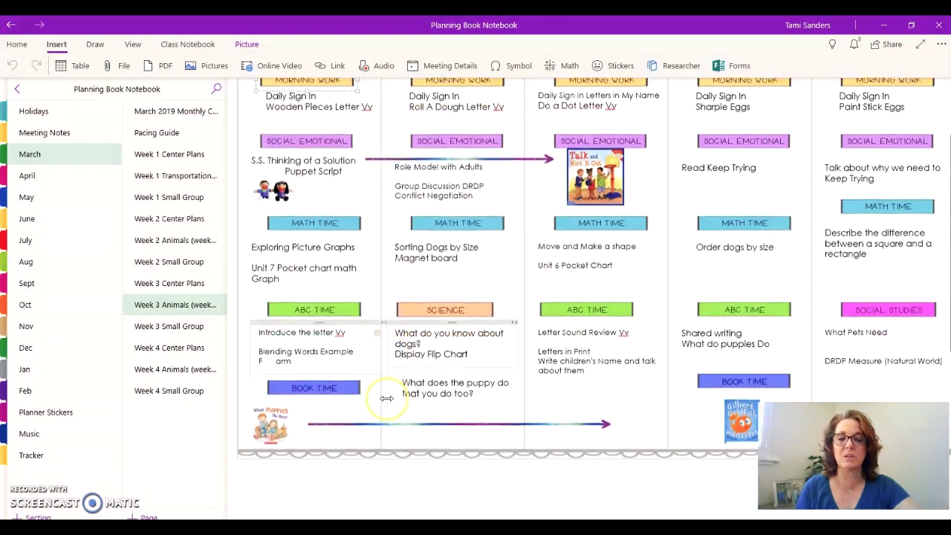
left_click(279, 418)
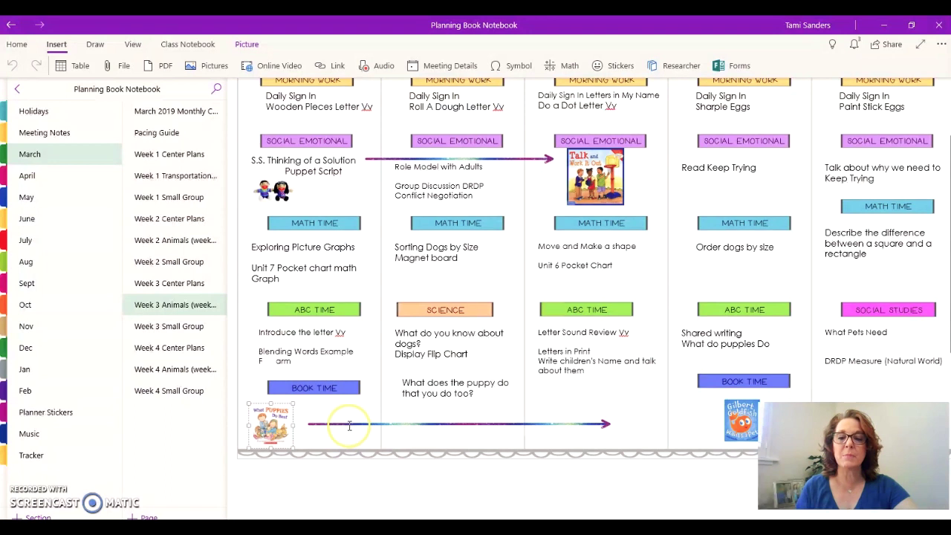
scroll(351, 417, "up", 3)
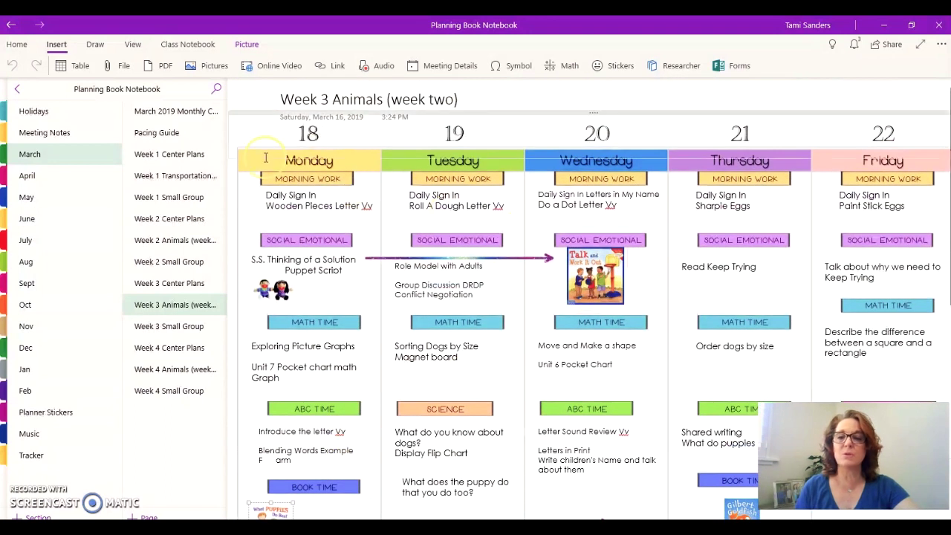
Open the Week 3 Small Group page and review its color-group plans for the week.
left_click(193, 333)
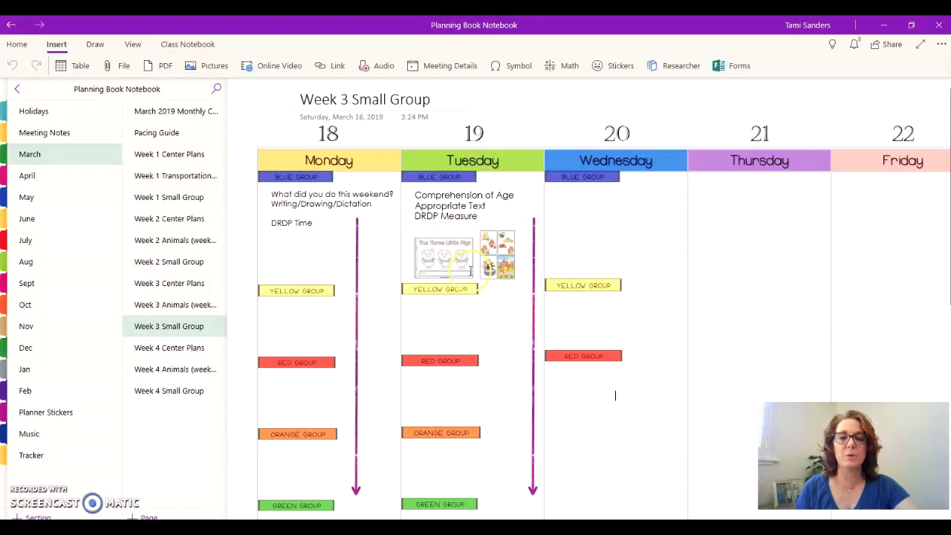
left_click(468, 349)
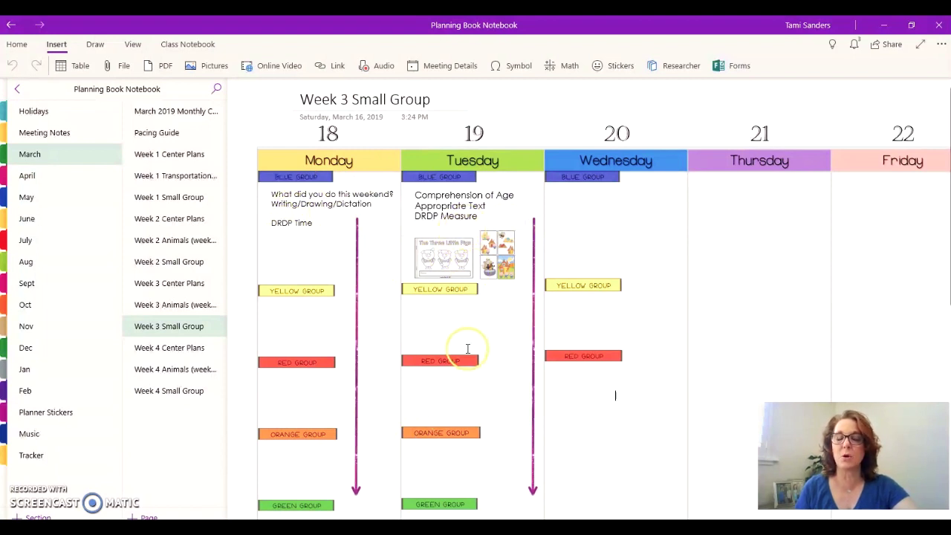
scroll(466, 346, "down", 3)
scroll(465, 346, "up", 3)
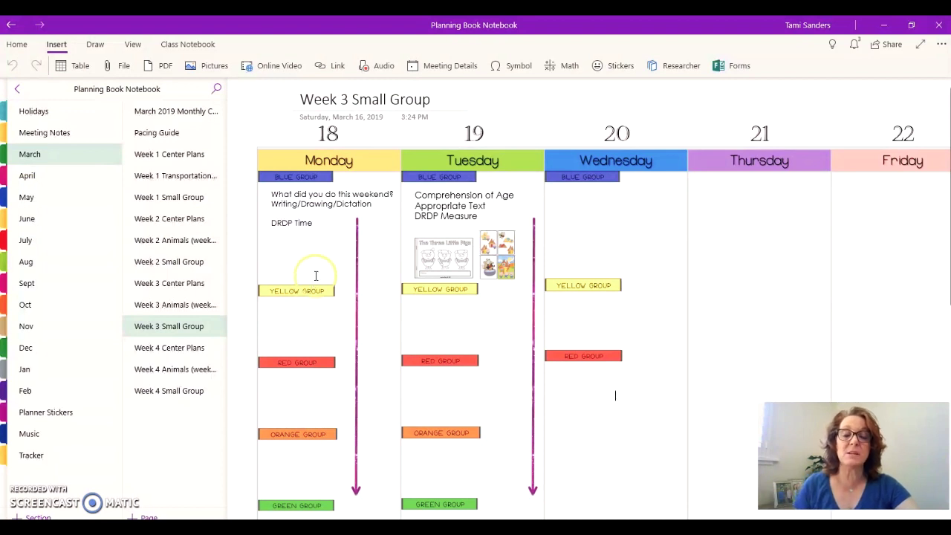
Copy the Week 4 Small Group page from March into the April section.
left_click(184, 396)
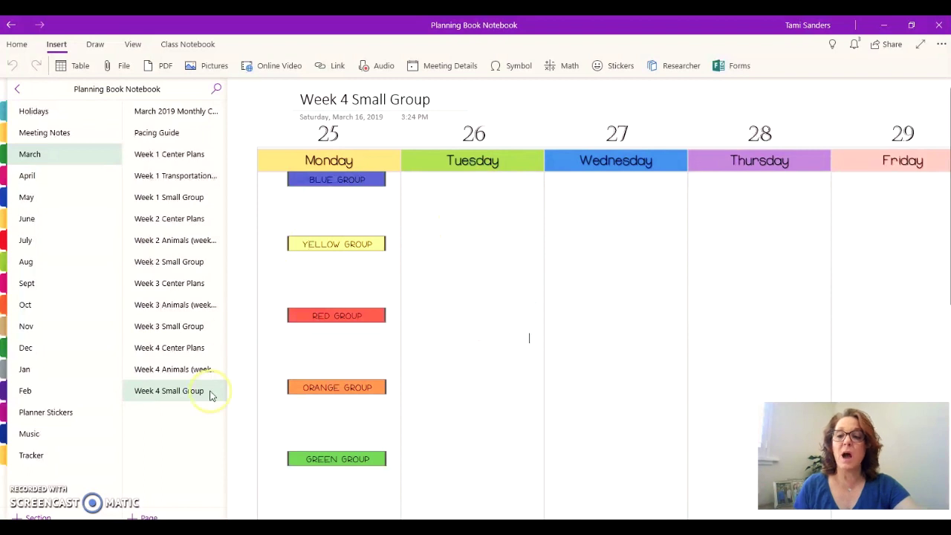
right_click(187, 398)
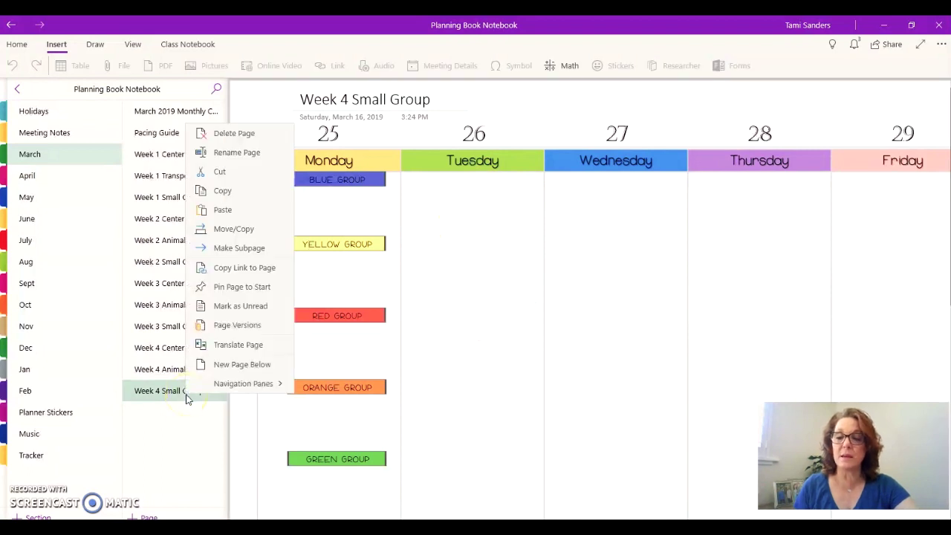
left_click(258, 232)
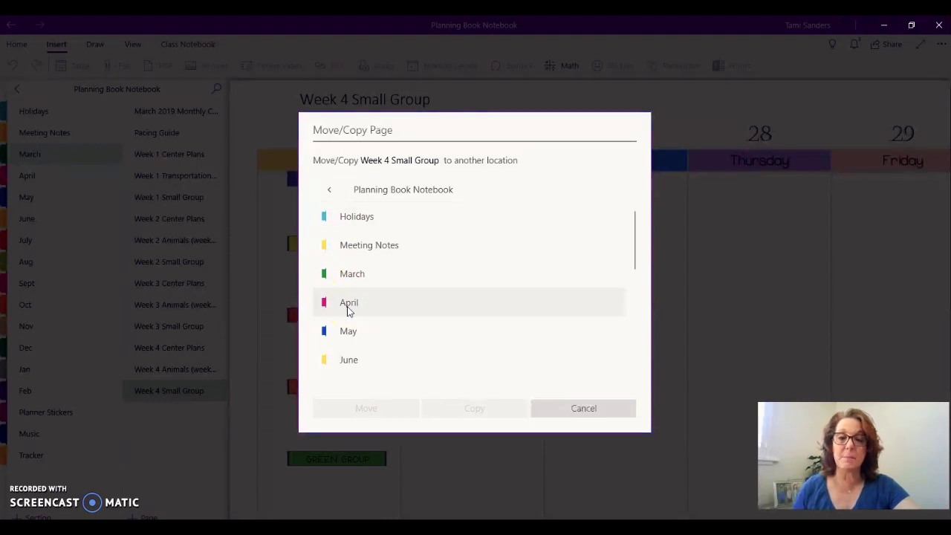
left_click(349, 311)
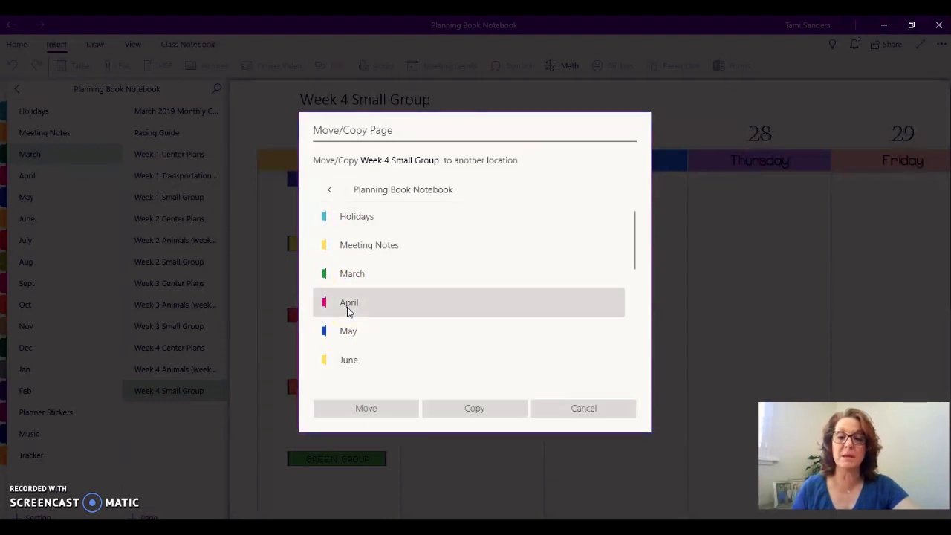
left_click(471, 413)
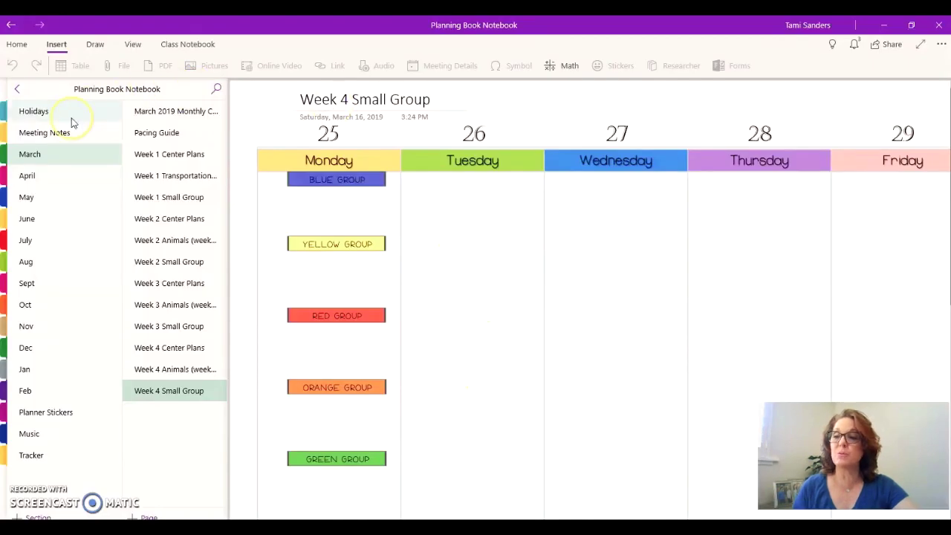
Open the copied Week 4 Small Group page in April, view its page options, and place the cursor in the Monday date.
left_click(29, 178)
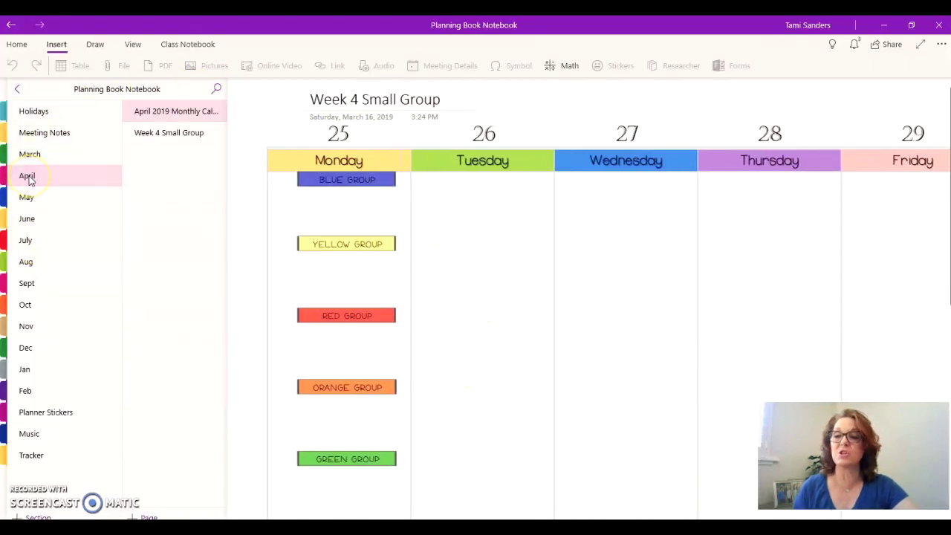
left_click(149, 138)
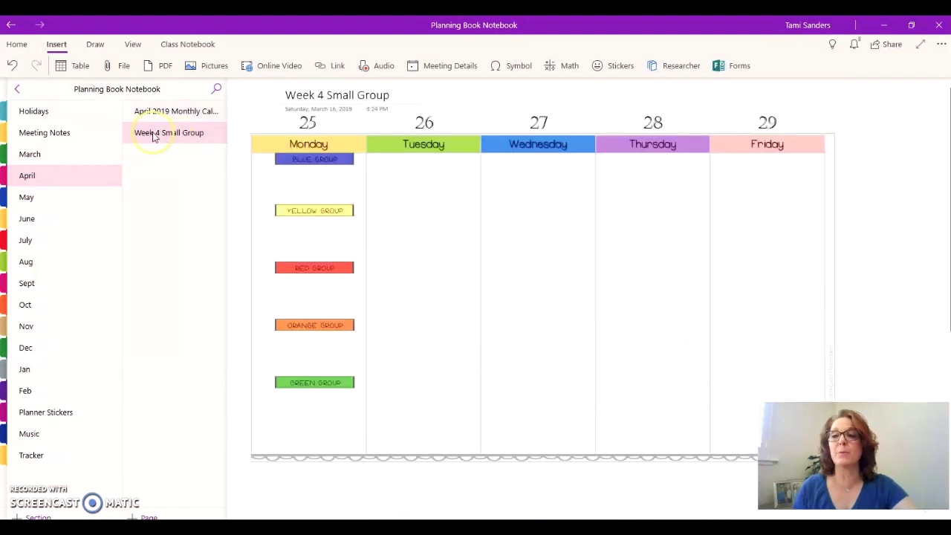
right_click(162, 137)
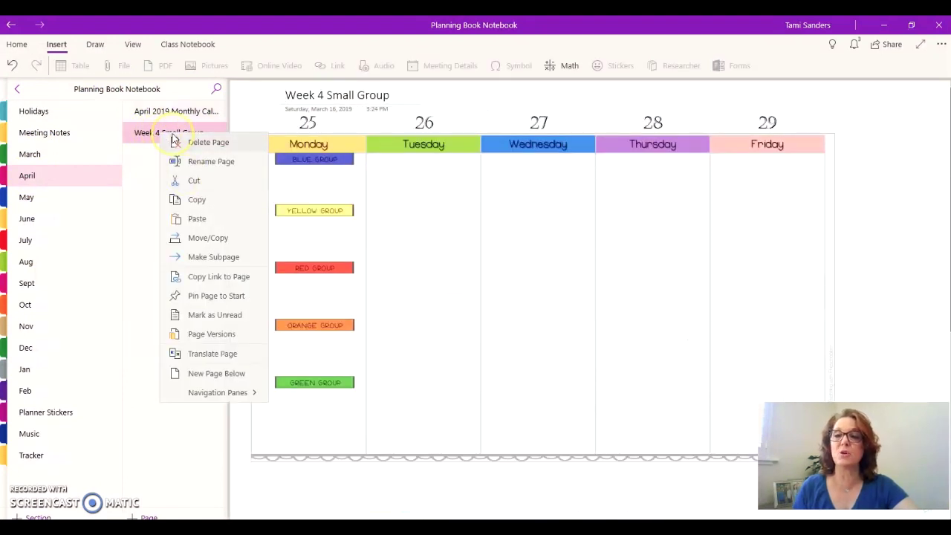
left_click(318, 122)
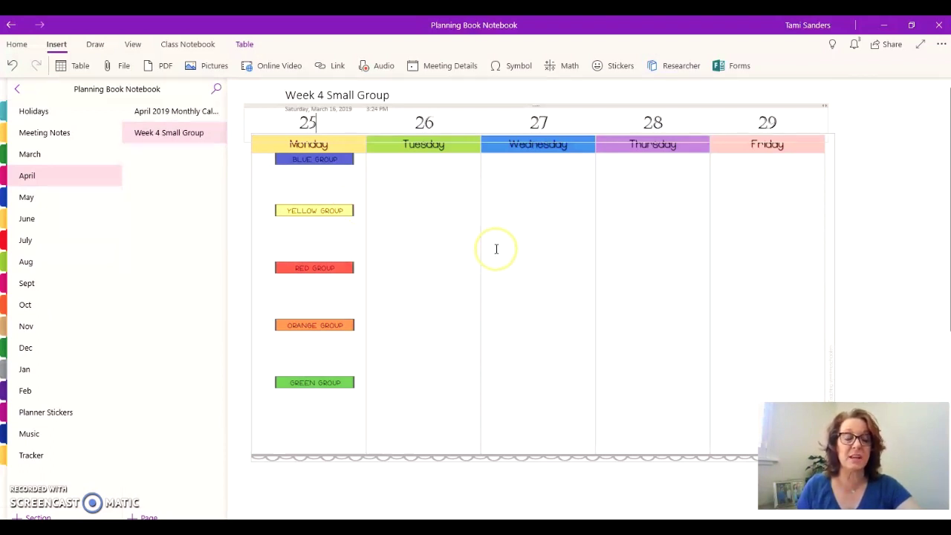
left_click(451, 263)
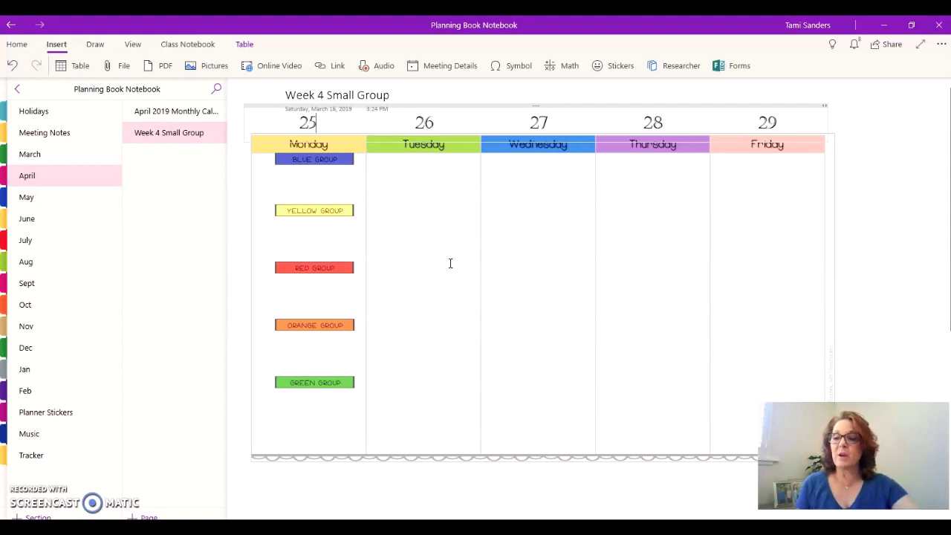
Open the Music section and look through the Good Morning Songs, Days of the Week Songs and Math Songs pages.
left_click(30, 435)
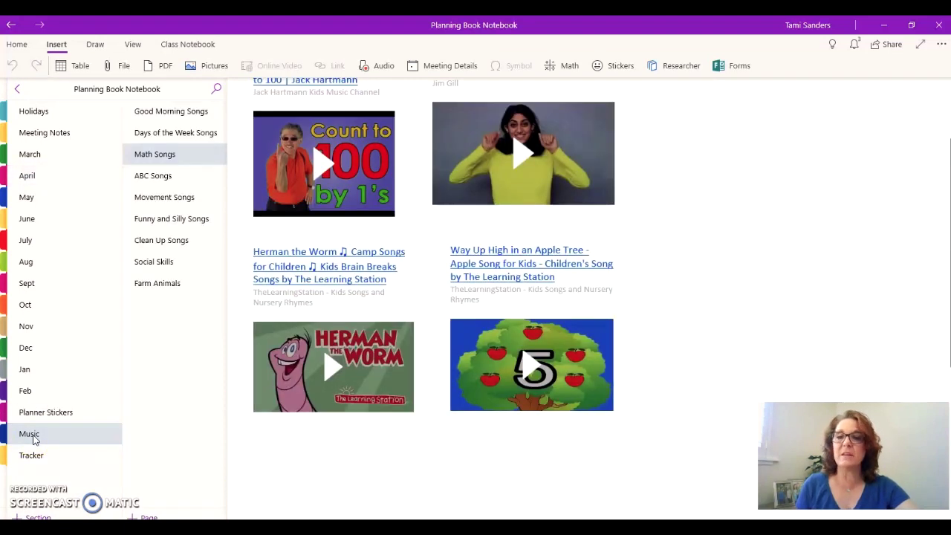
scroll(365, 384, "up", 3)
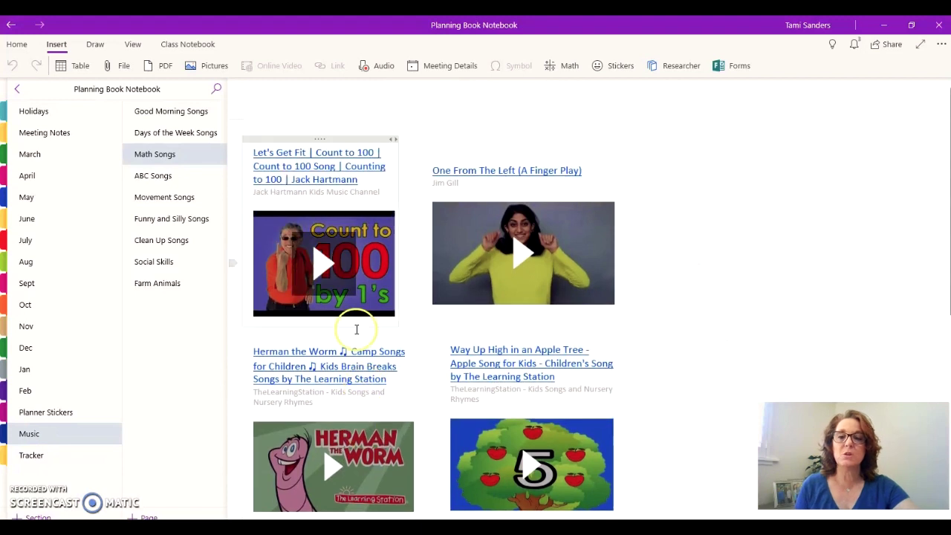
left_click(192, 112)
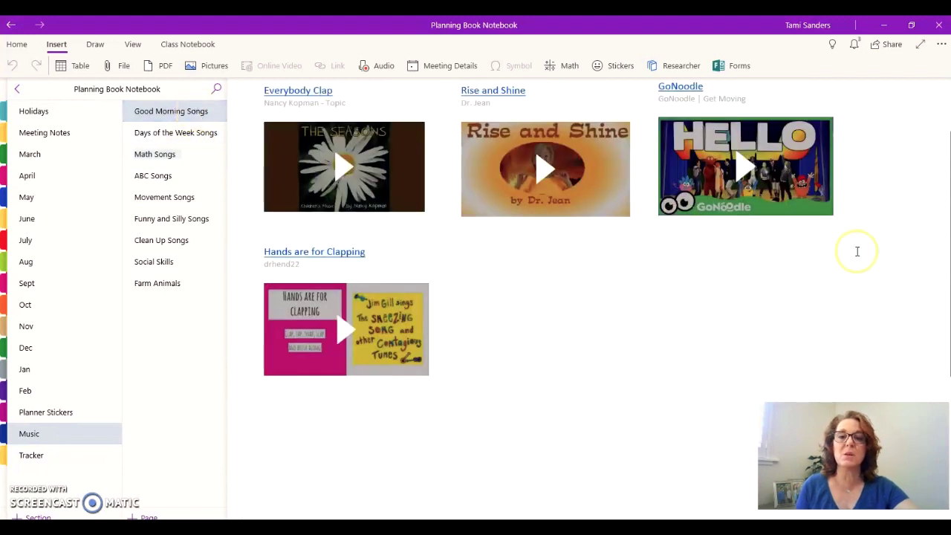
left_click(197, 137)
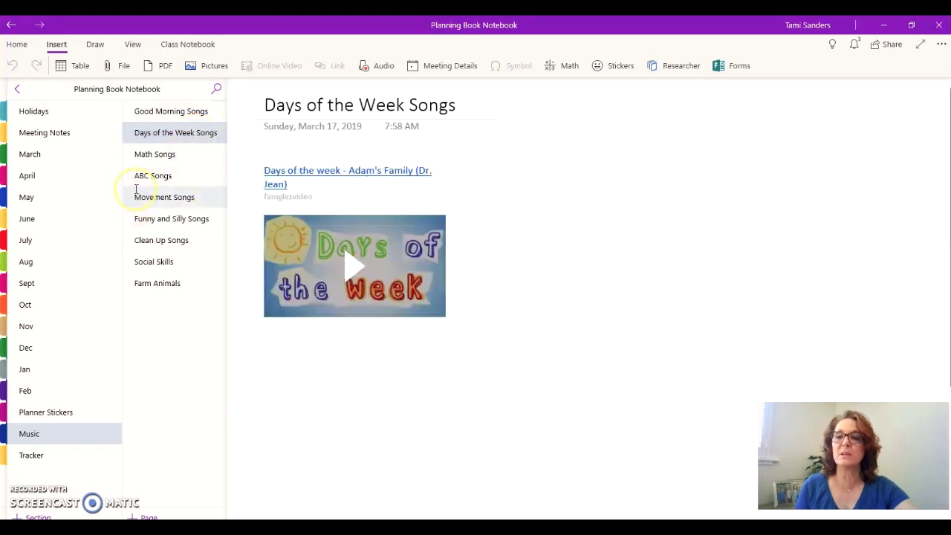
left_click(166, 154)
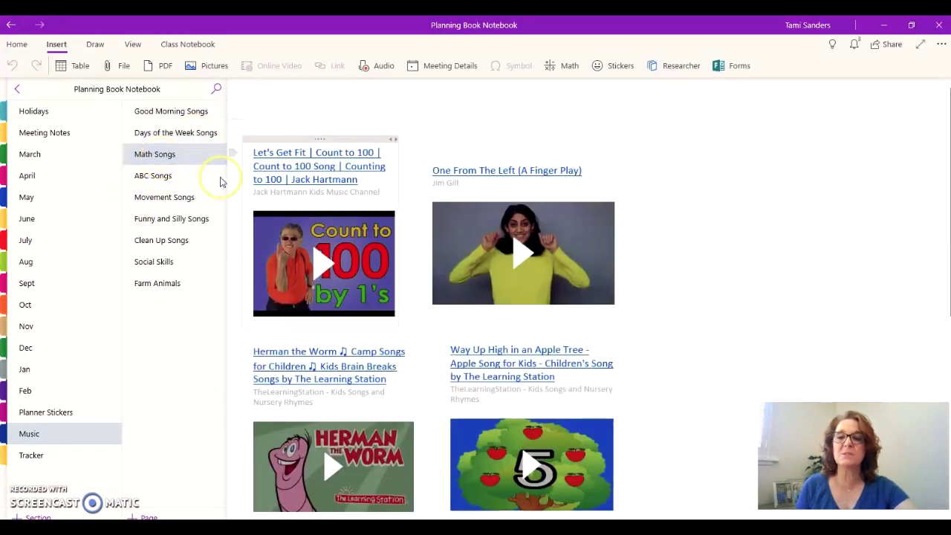
Look through the song videos on the ABC Songs, Social Skills and Farm Animals pages.
left_click(154, 178)
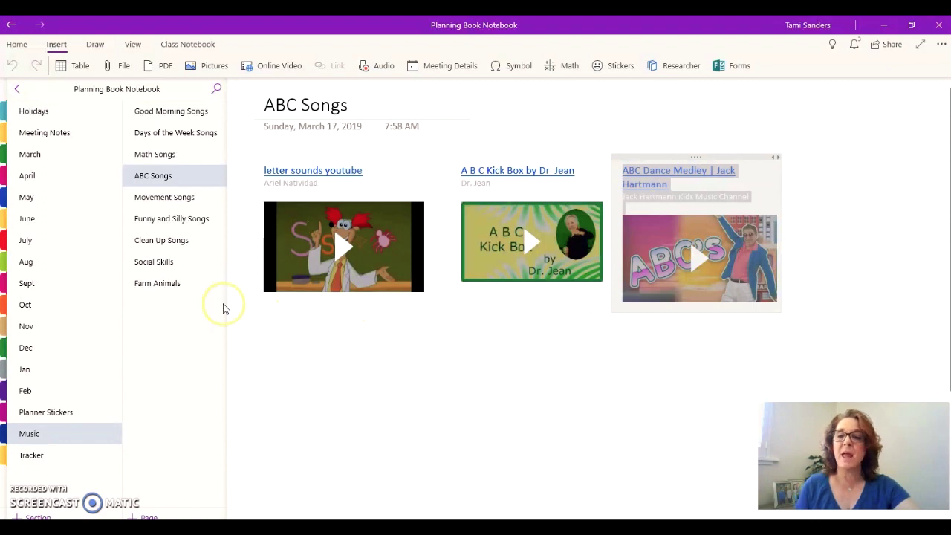
left_click(147, 264)
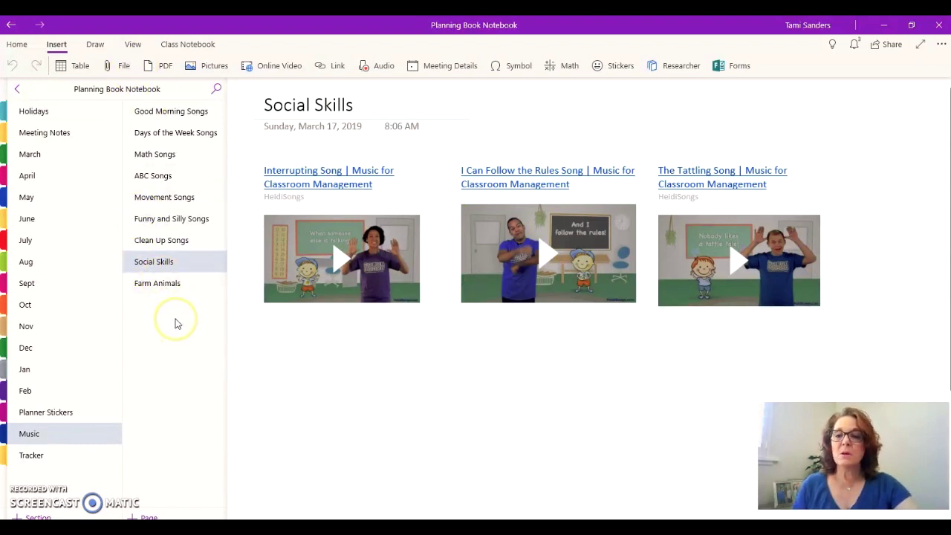
left_click(162, 283)
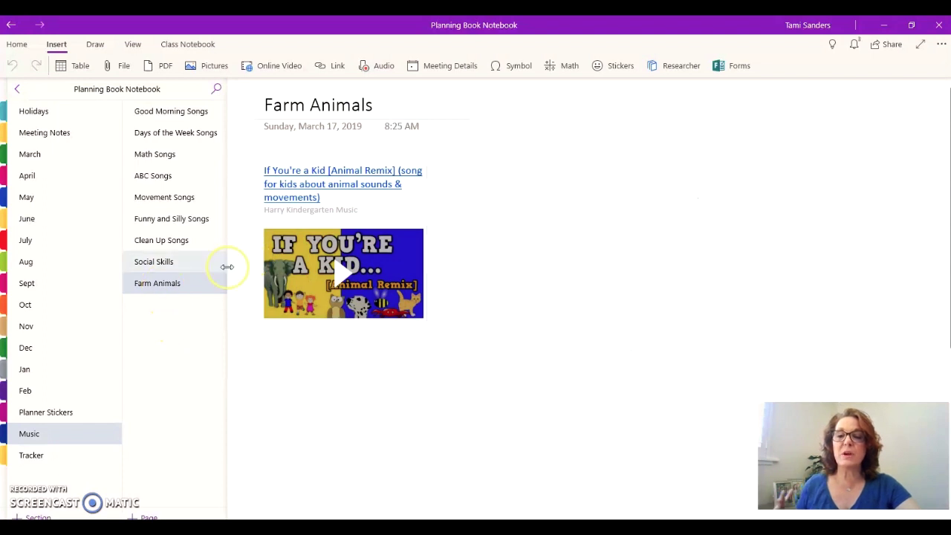